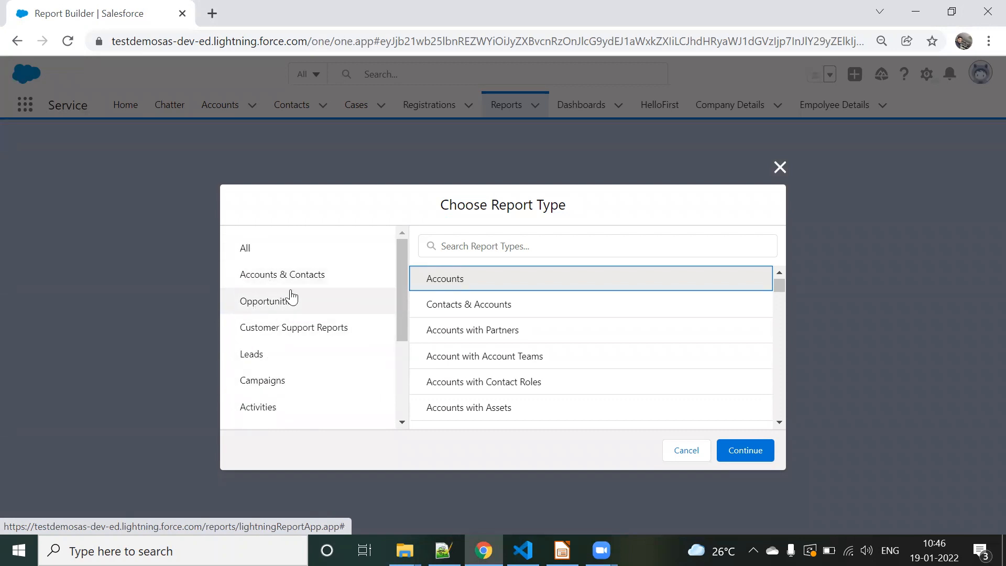
Step: Examine the report types offered in the Other Reports and Accounts & Contacts categories
scroll(262, 343, down, 3)
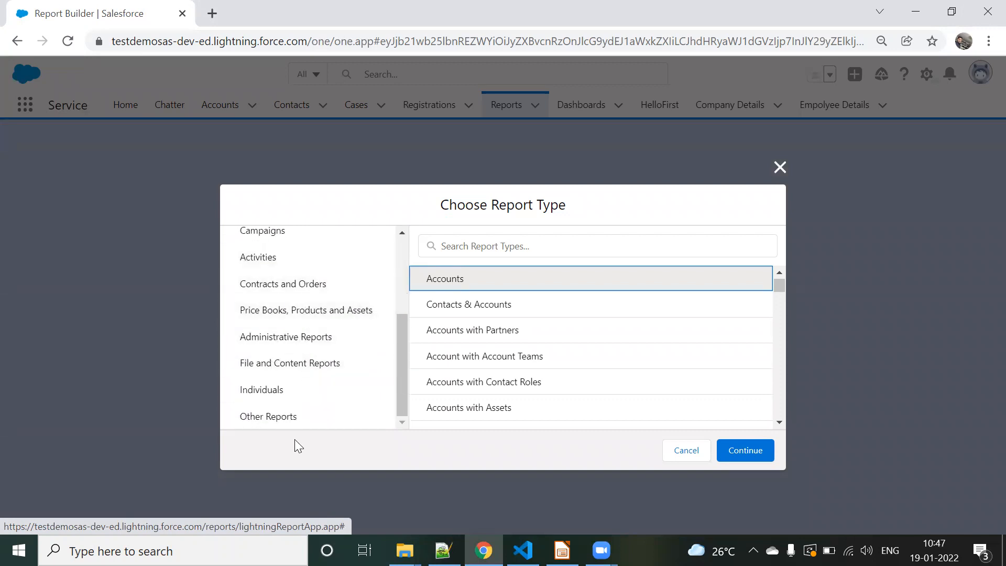
click(283, 414)
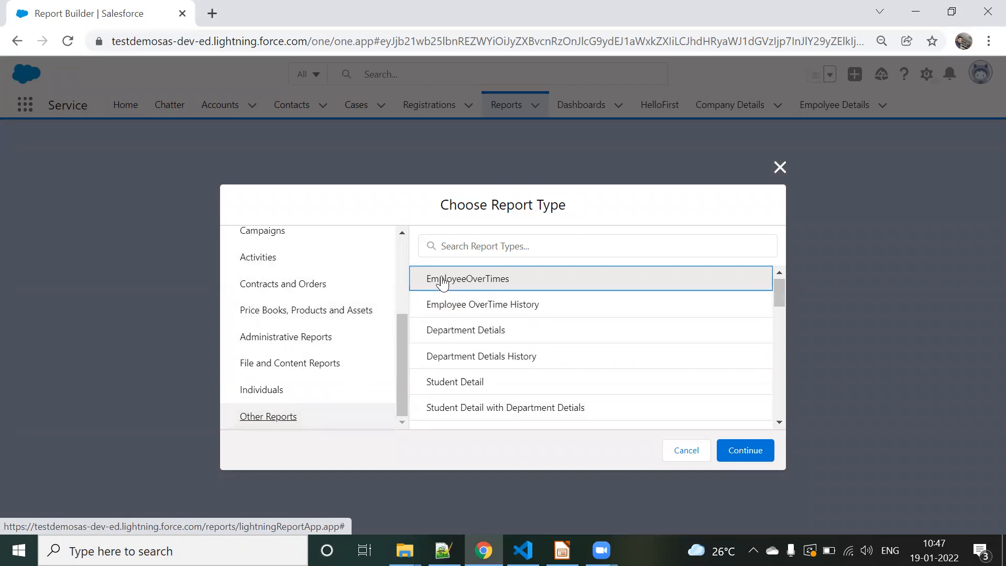
scroll(471, 314, down, 10)
scroll(485, 320, up, 10)
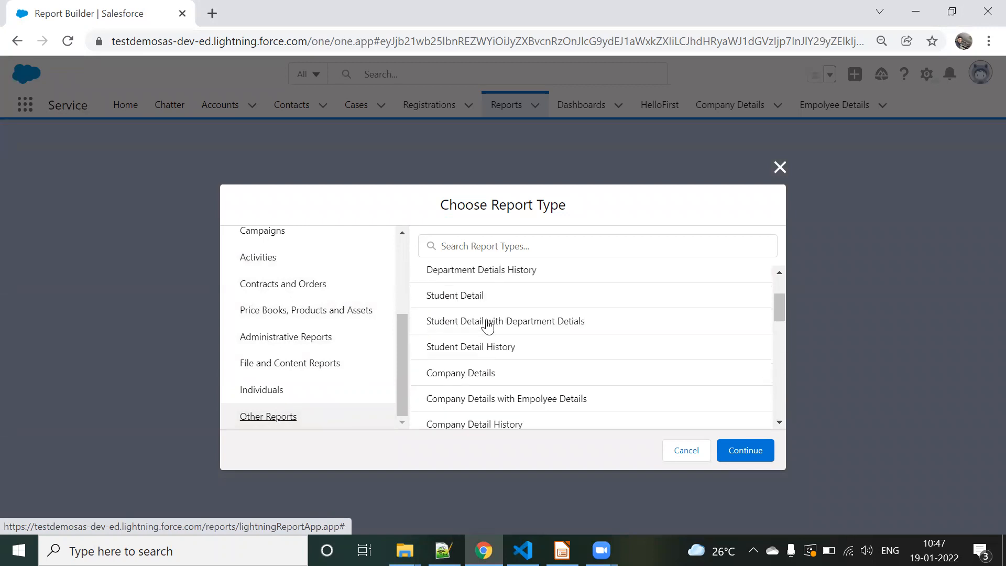
scroll(345, 367, up, 3)
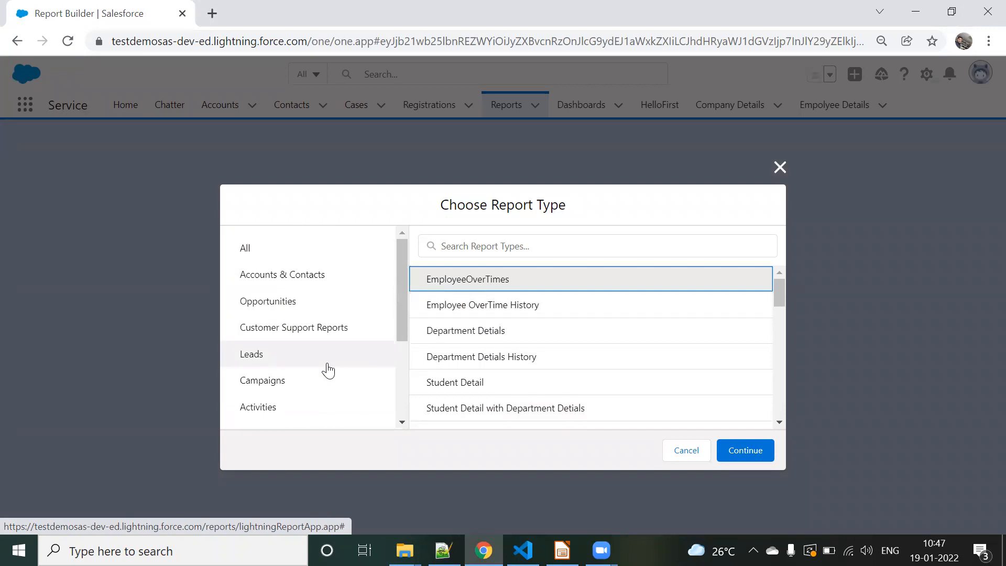
click(295, 281)
scroll(307, 387, down, 3)
click(293, 418)
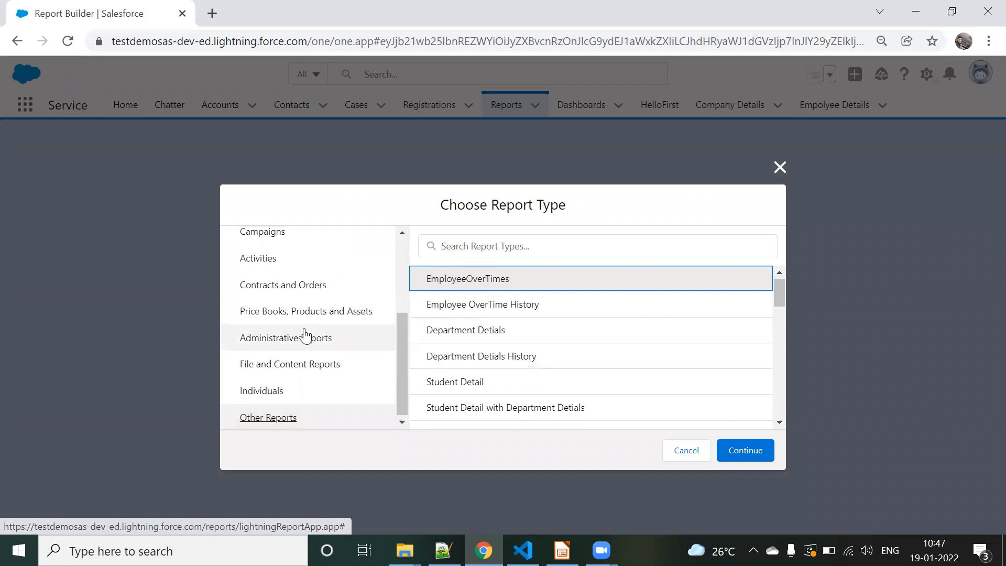
scroll(299, 330, up, 3)
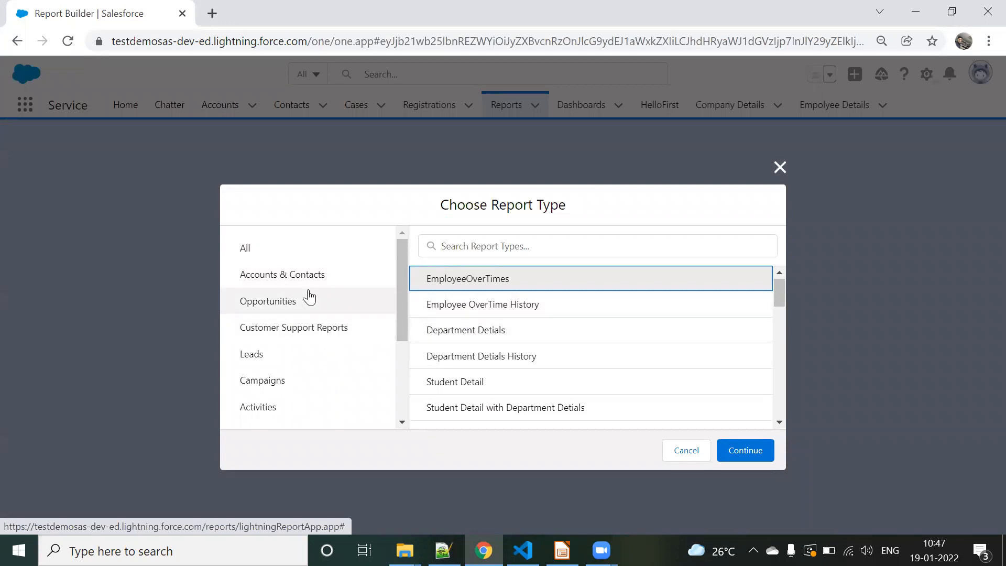
click(322, 278)
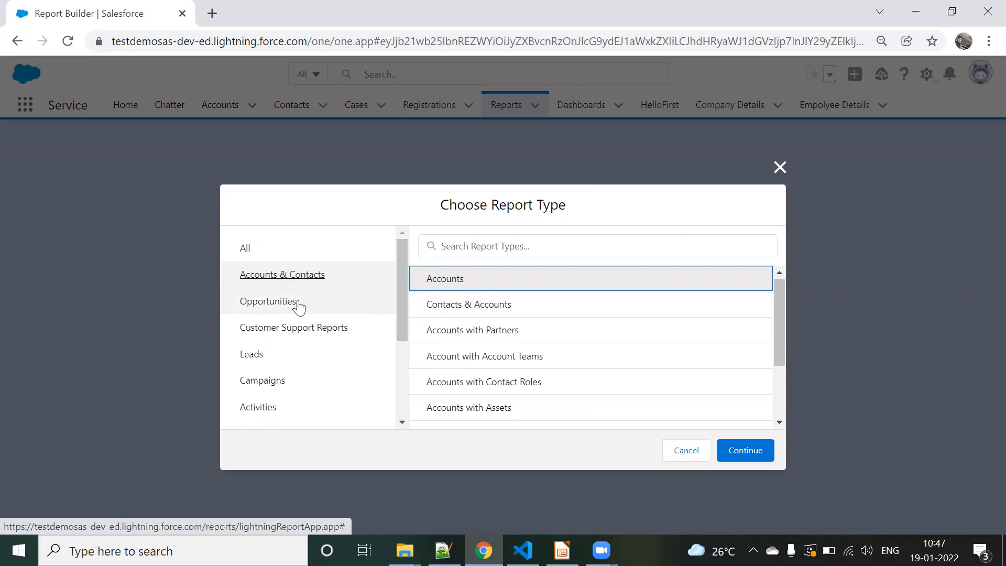
Step: Examine the full list of report types offered in the Opportunities category
click(293, 309)
scroll(524, 337, down, 1)
scroll(526, 348, up, 1)
scroll(520, 370, down, 2)
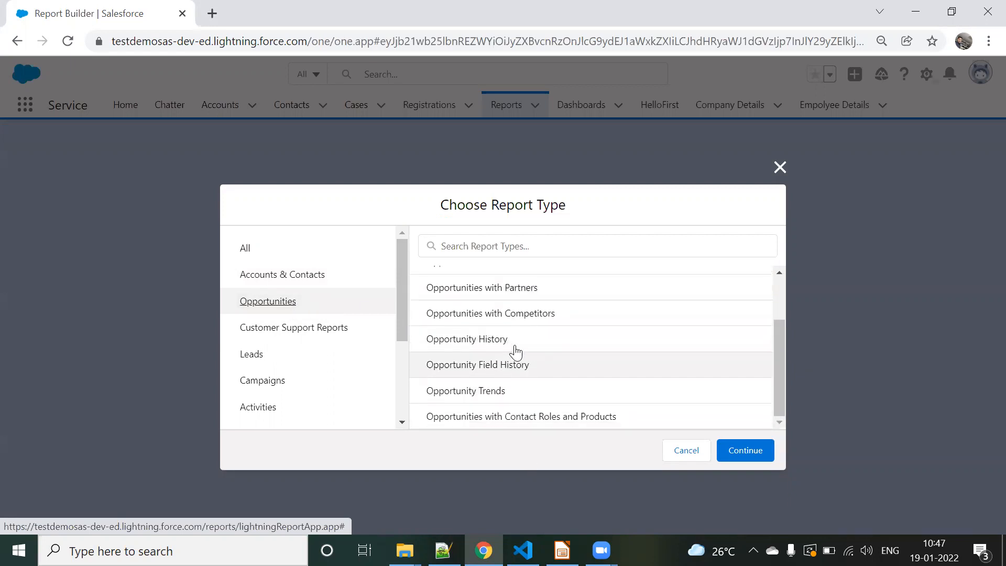
scroll(489, 343, up, 3)
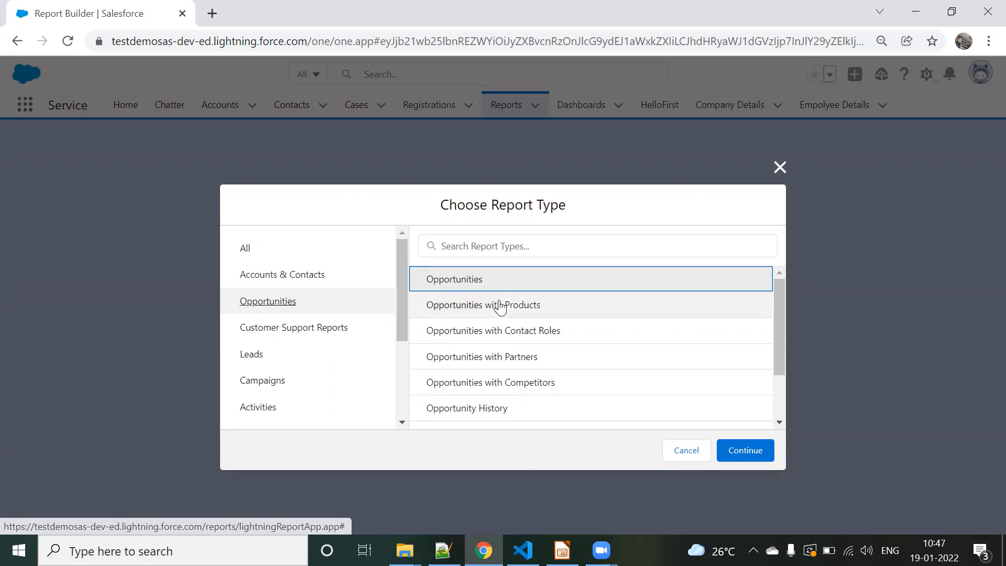
scroll(461, 315, down, 3)
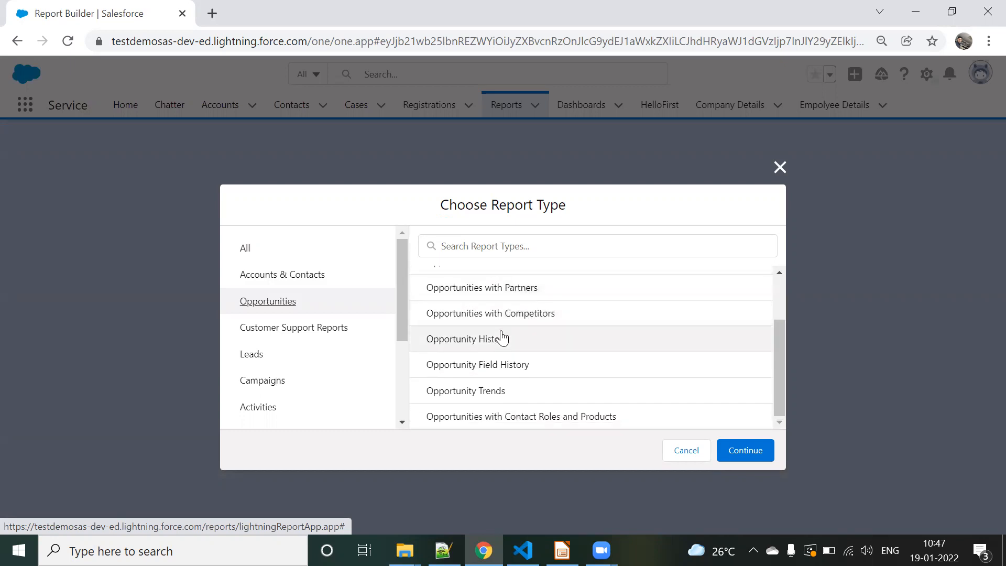
scroll(494, 338, up, 3)
scroll(492, 341, down, 2)
scroll(491, 341, up, 2)
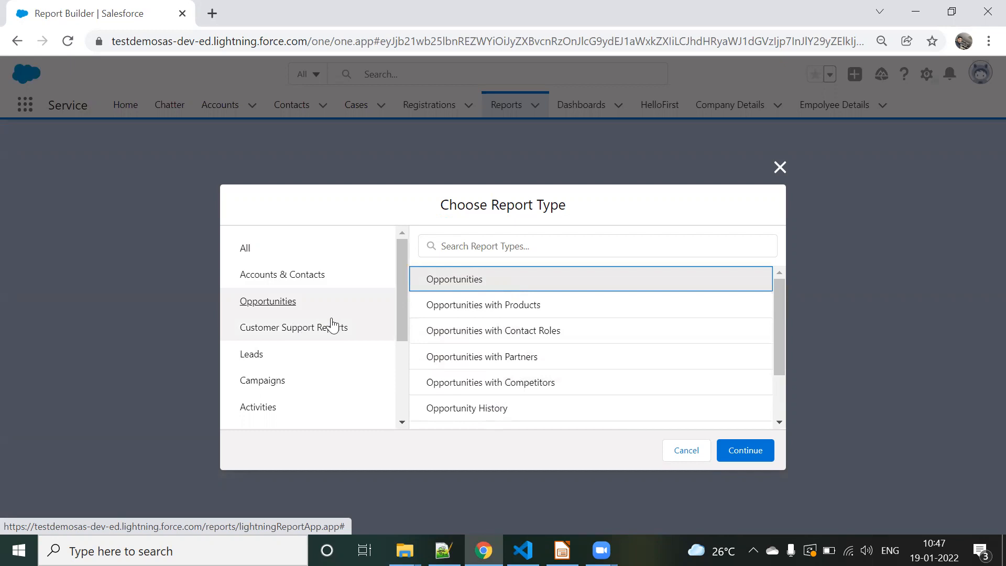
Step: Start a new report based on the Contacts & Accounts report type from the Accounts & Contacts category
click(269, 281)
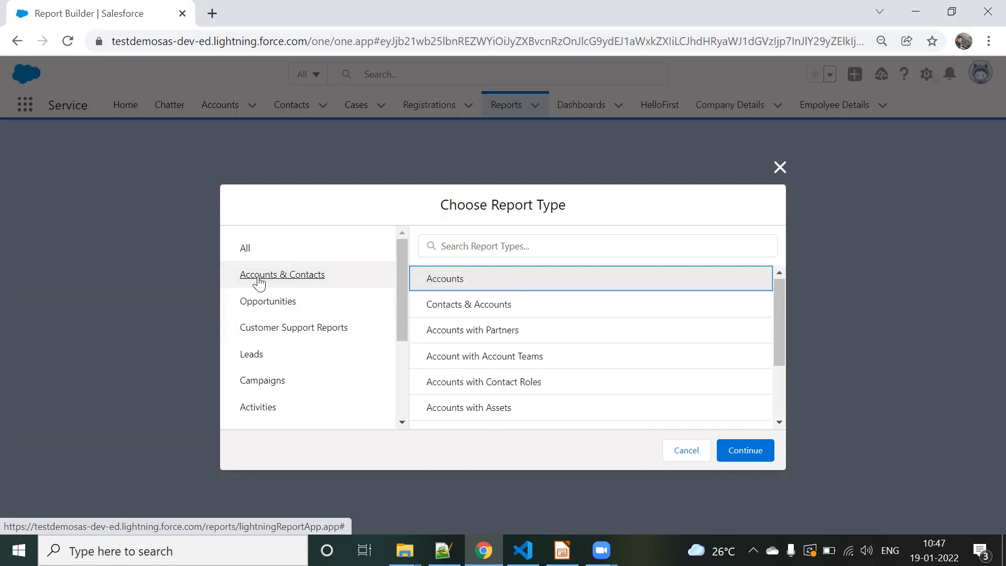
click(442, 308)
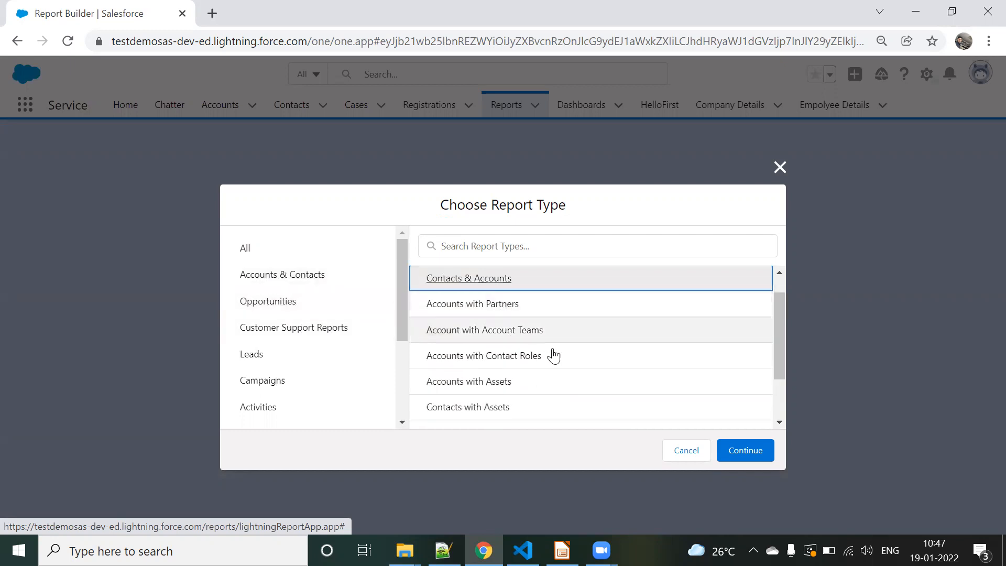
click(746, 451)
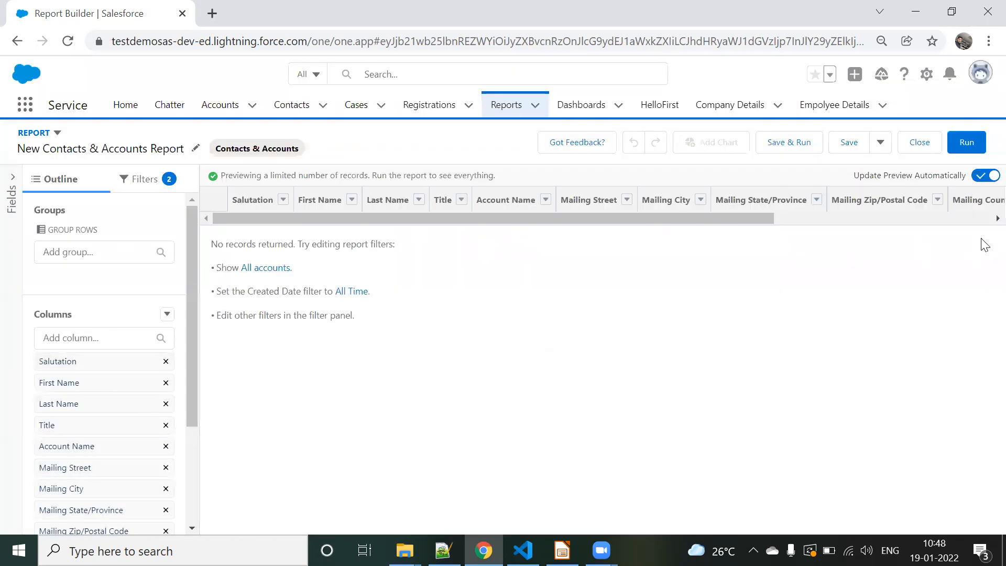
Step: Return to Reports, view the Opportunities report types for another new report, and dismiss the report type selection
click(507, 105)
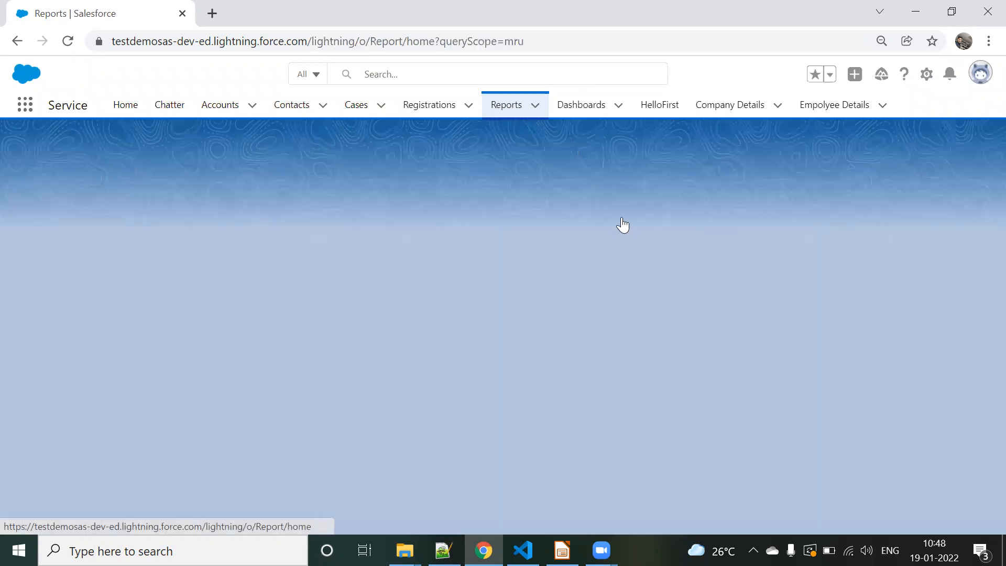
click(703, 157)
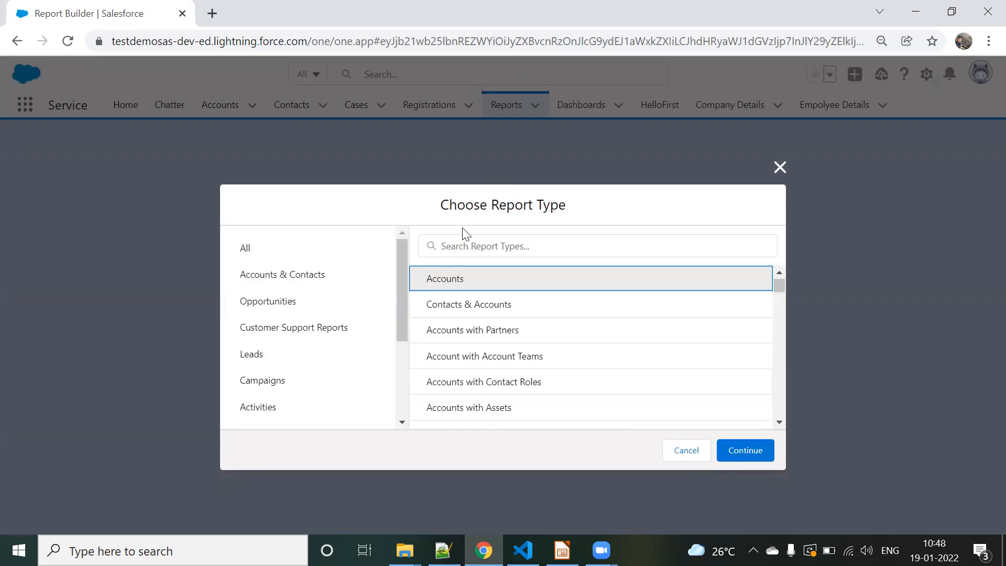
click(272, 303)
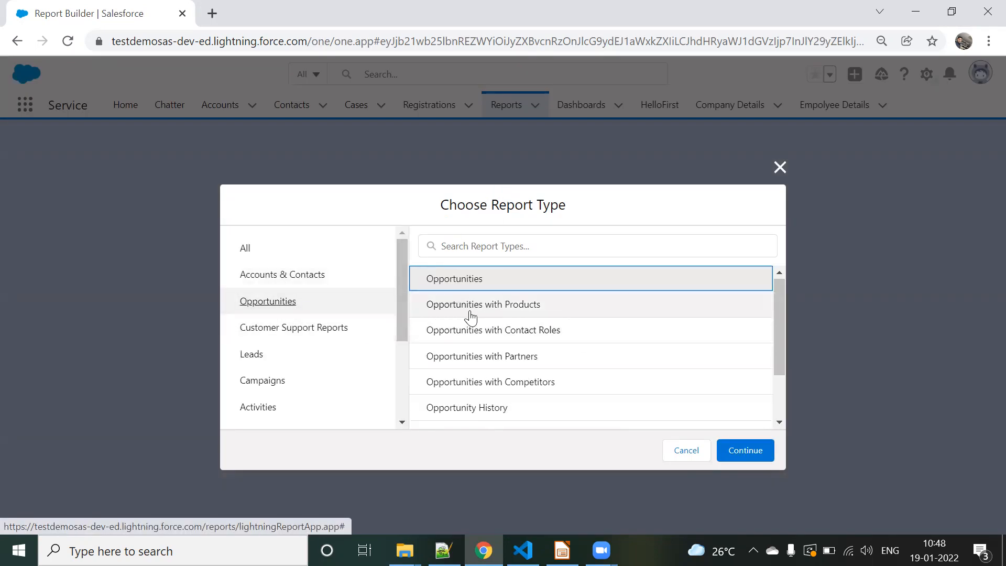
click(779, 169)
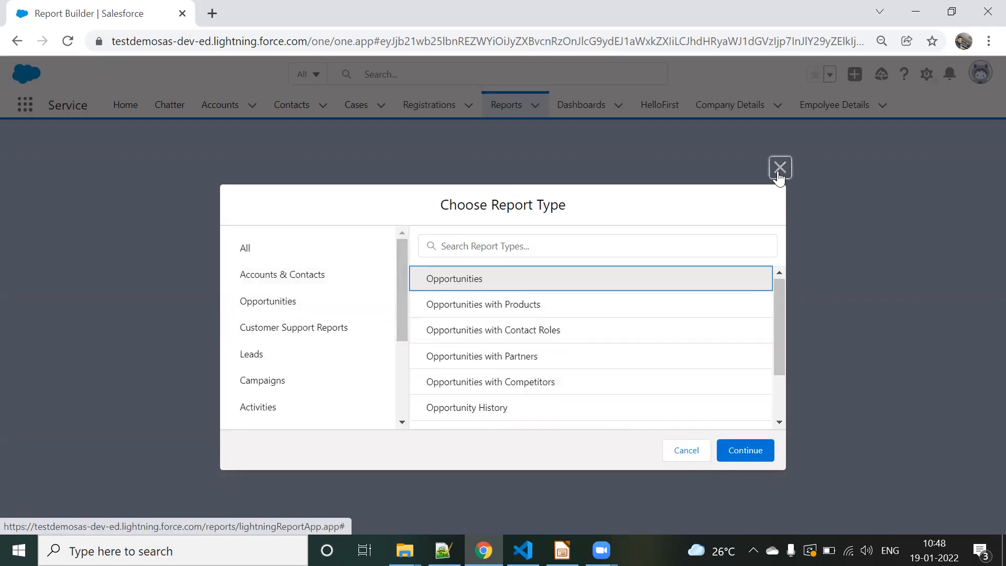
Step: Open Setup, search for "report", and go to the list of all custom report types under Report Types
click(926, 74)
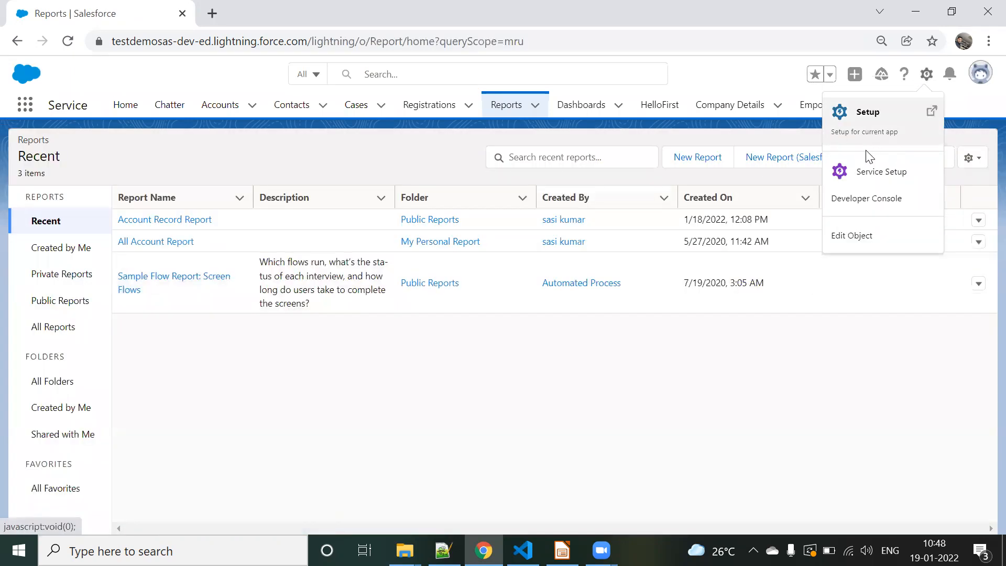
click(853, 122)
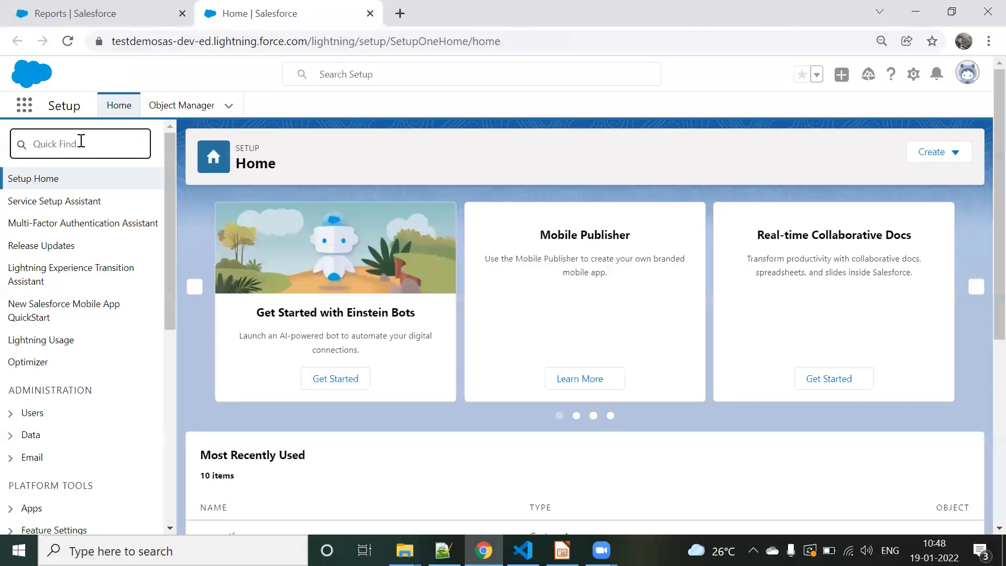
text(r)
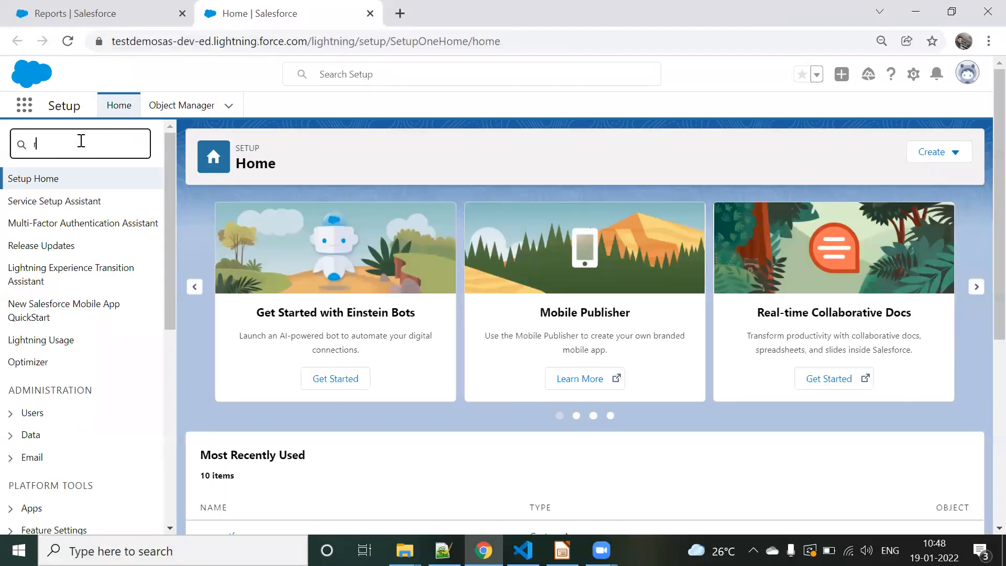
text(e)
key(BackSpace)
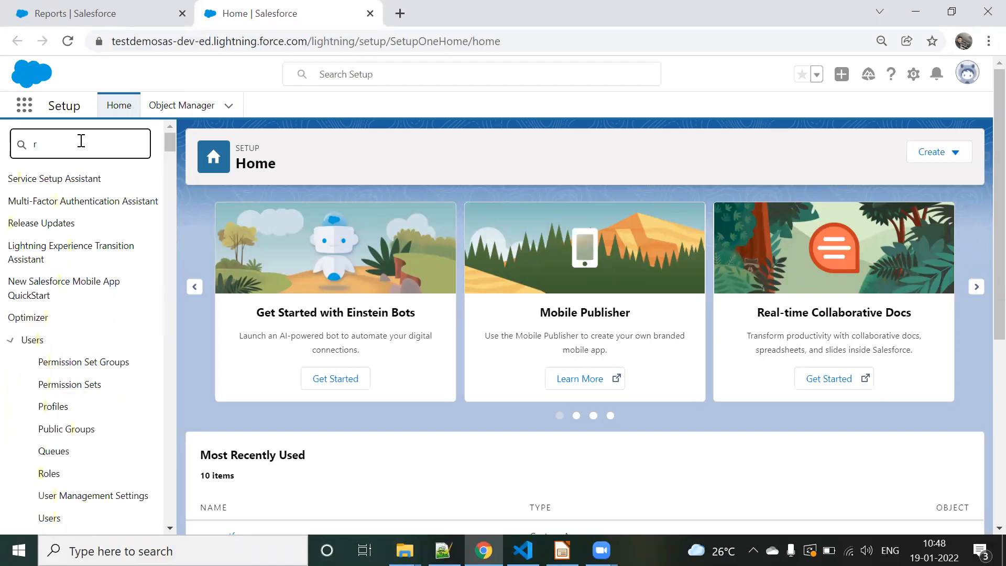
text(eport)
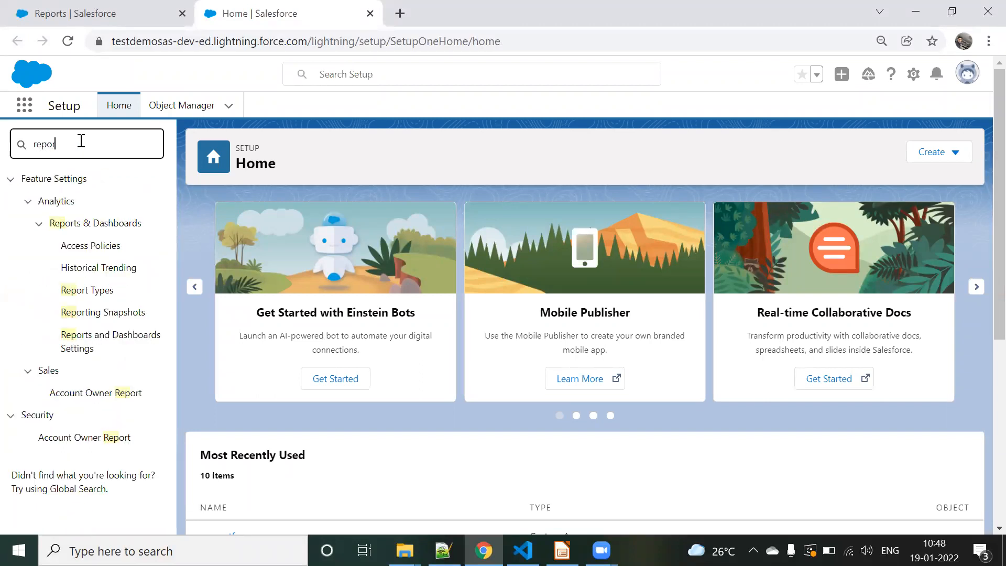
click(97, 294)
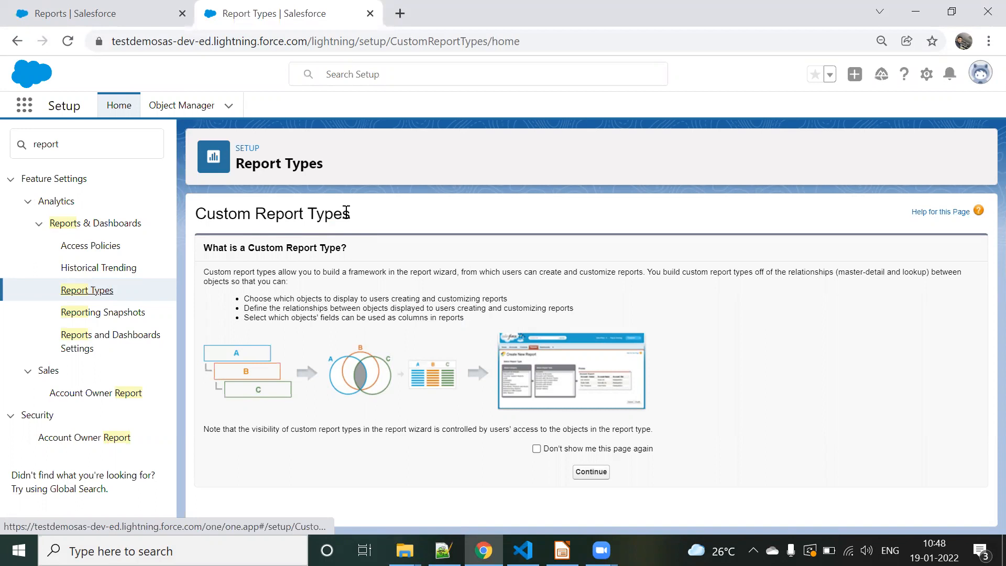
click(595, 473)
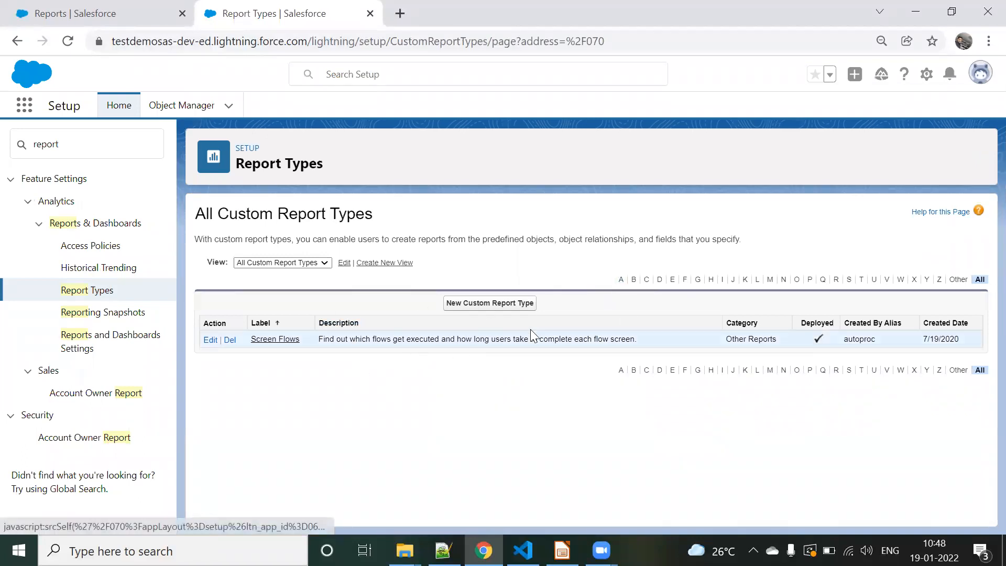
Step: Start a new custom report type with Accounts as its primary object
click(483, 308)
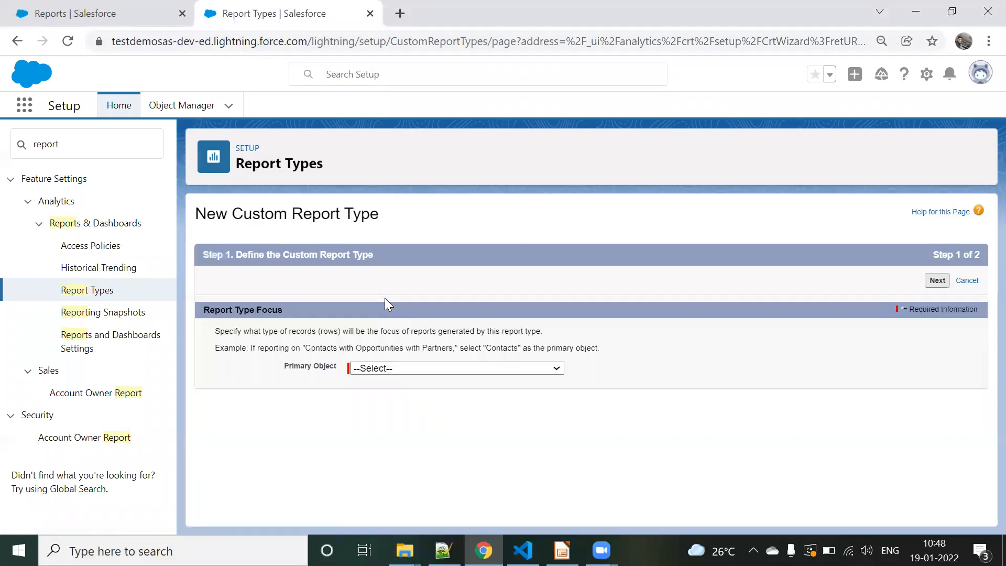
scroll(384, 298, down, 1)
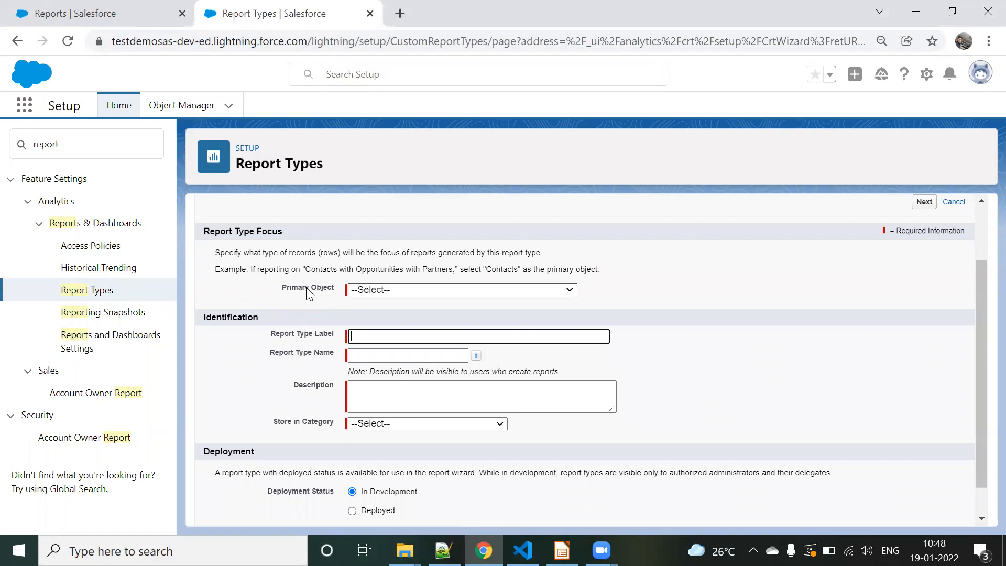
click(387, 291)
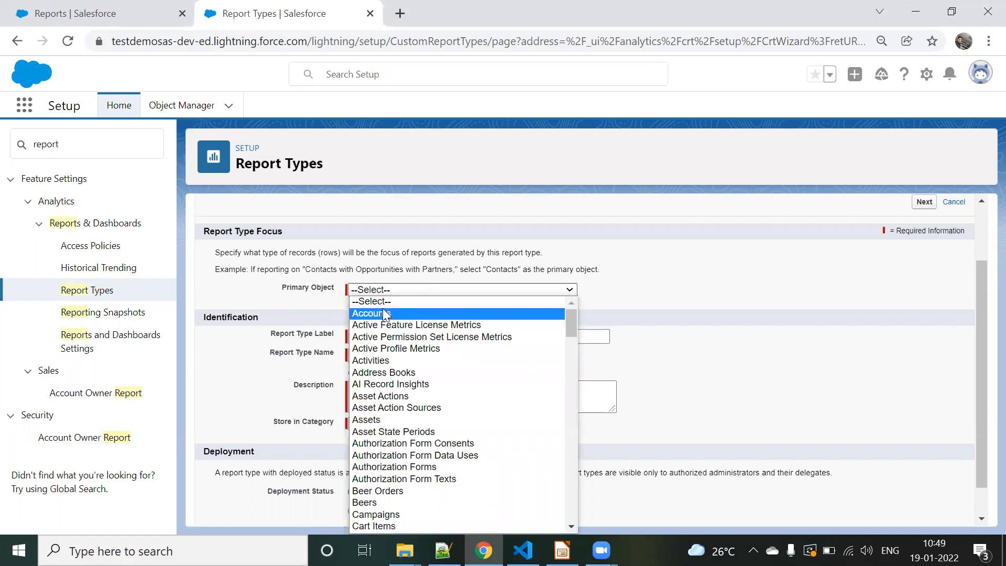
click(386, 314)
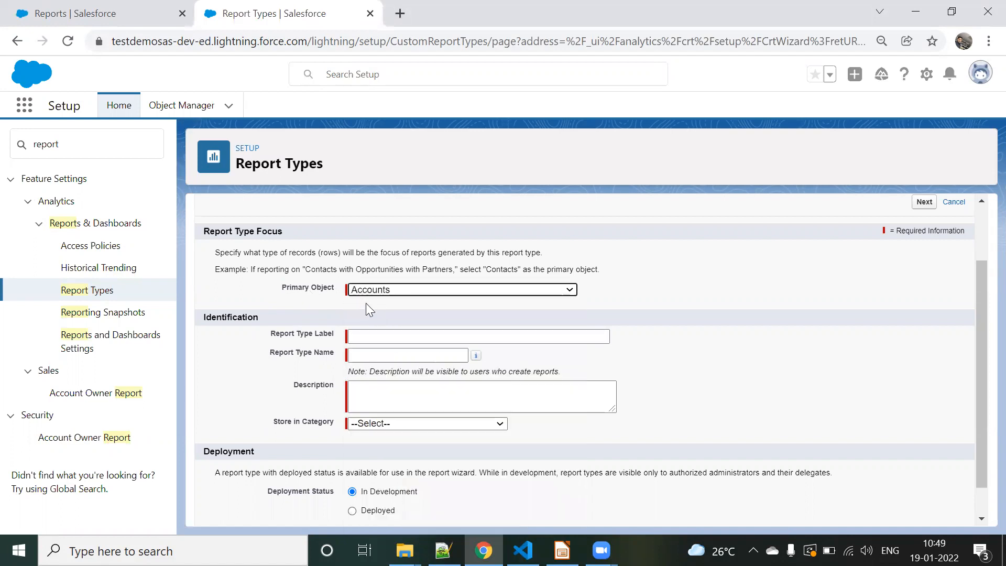
Step: Set the report type label to "Account with opportunity" and let the name fill in as Account_with_opportunity
click(351, 339)
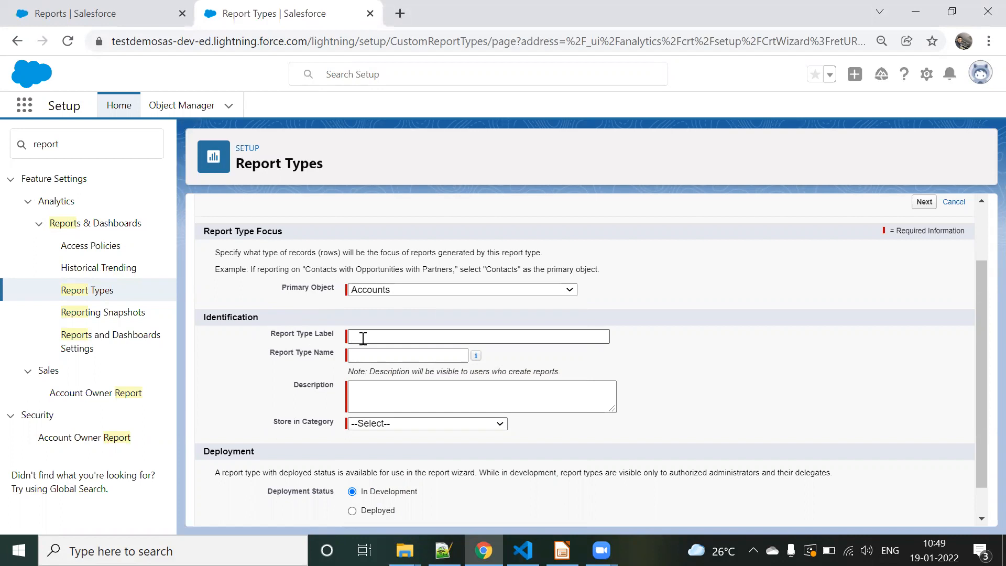
click(362, 338)
click(372, 365)
click(639, 349)
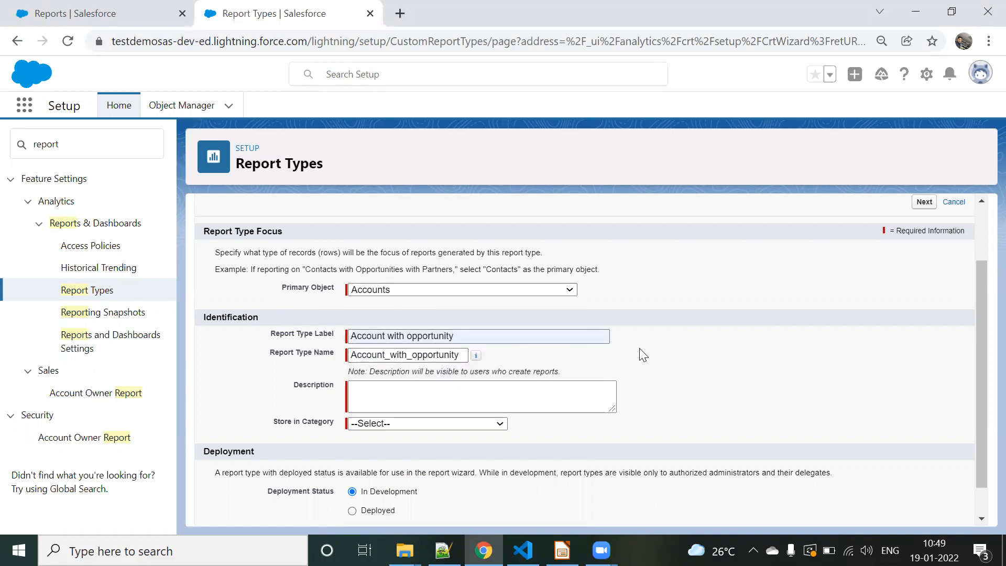
Step: Copy the label text "Account with opportunity" into the report type's description
click(390, 392)
drag(455, 336, 352, 342)
key(ctrl+c)
click(382, 394)
key(ctrl+v)
click(240, 398)
Step: Store the report type in the Opportunities category and proceed to the wizard's second step, leaving it In Development
click(406, 425)
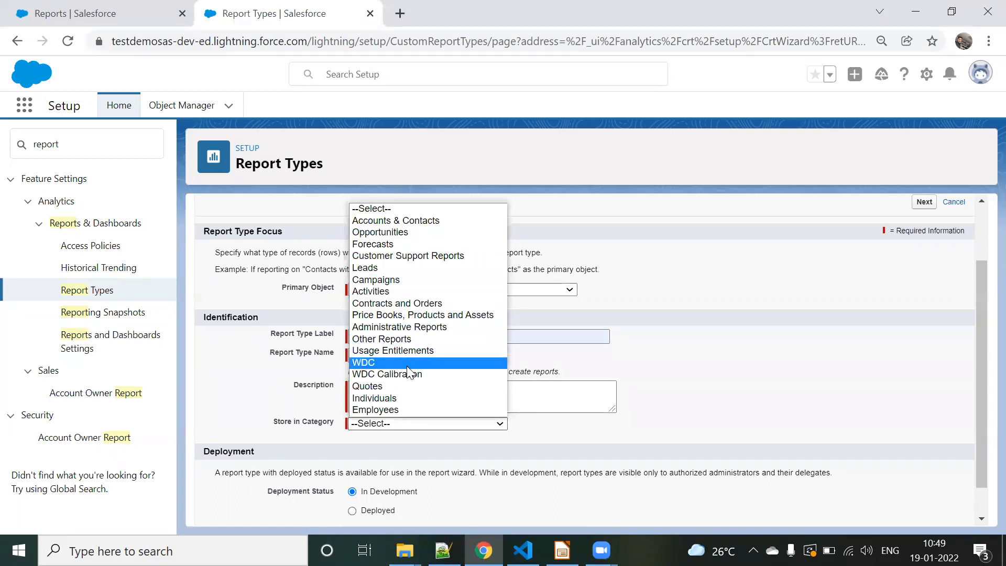
click(396, 232)
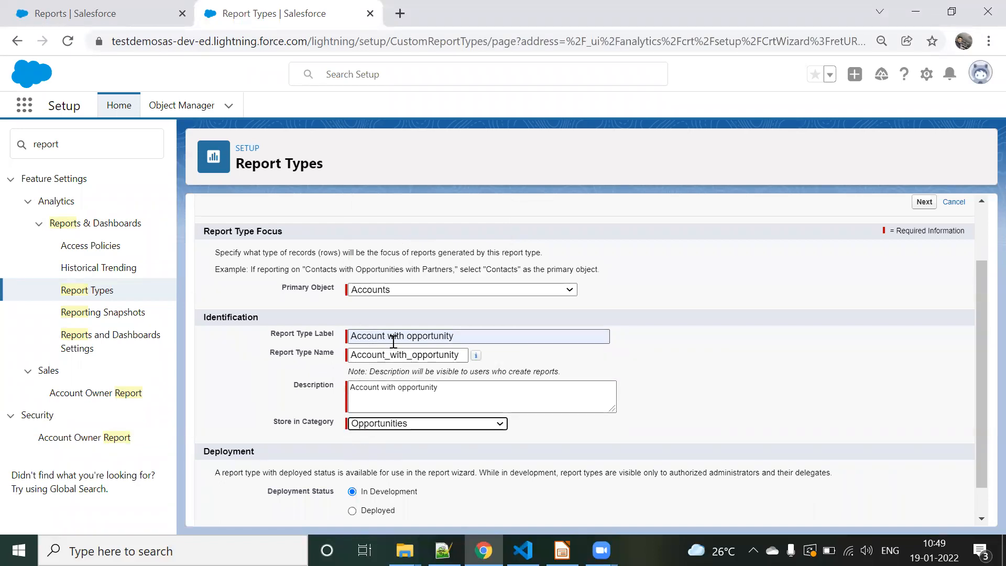
scroll(308, 385, down, 1)
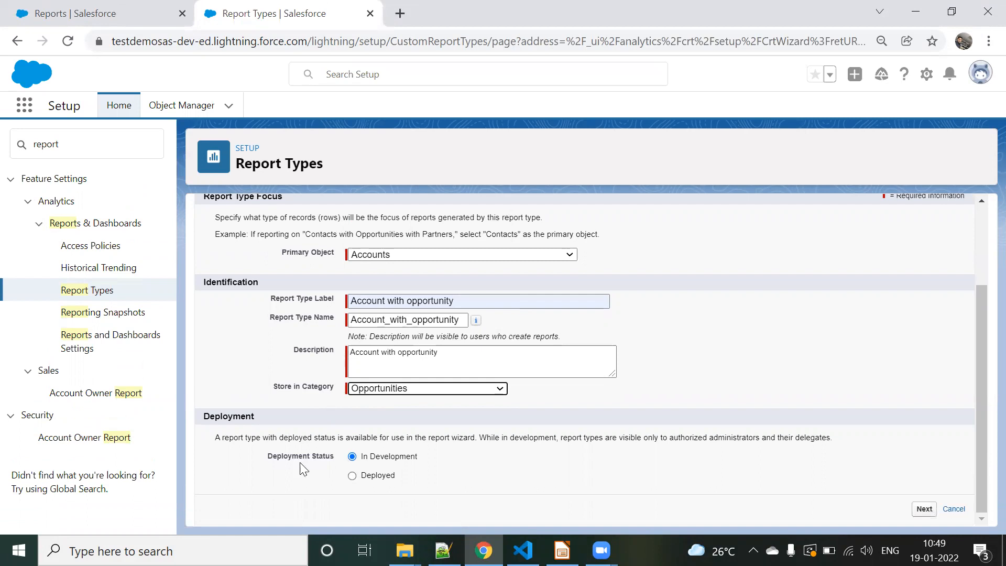
click(923, 508)
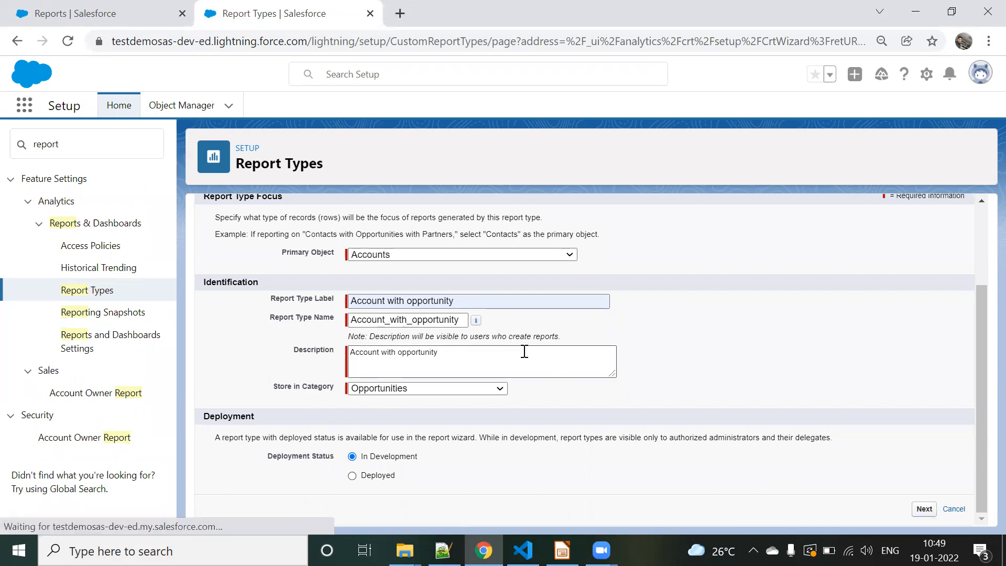
Step: Relate Opportunities to Accounts as the second object (B) of the report type
click(923, 509)
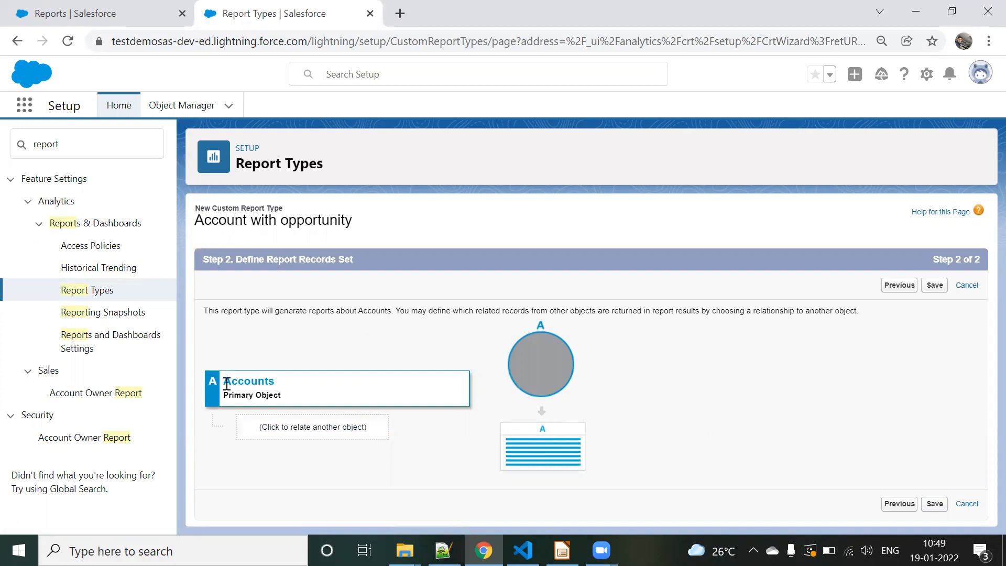
click(297, 425)
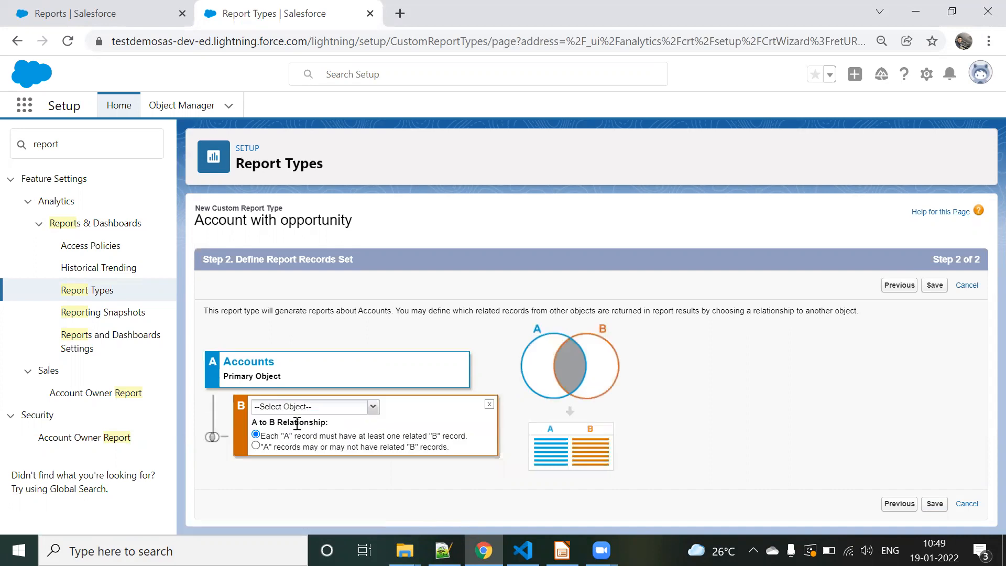
click(308, 407)
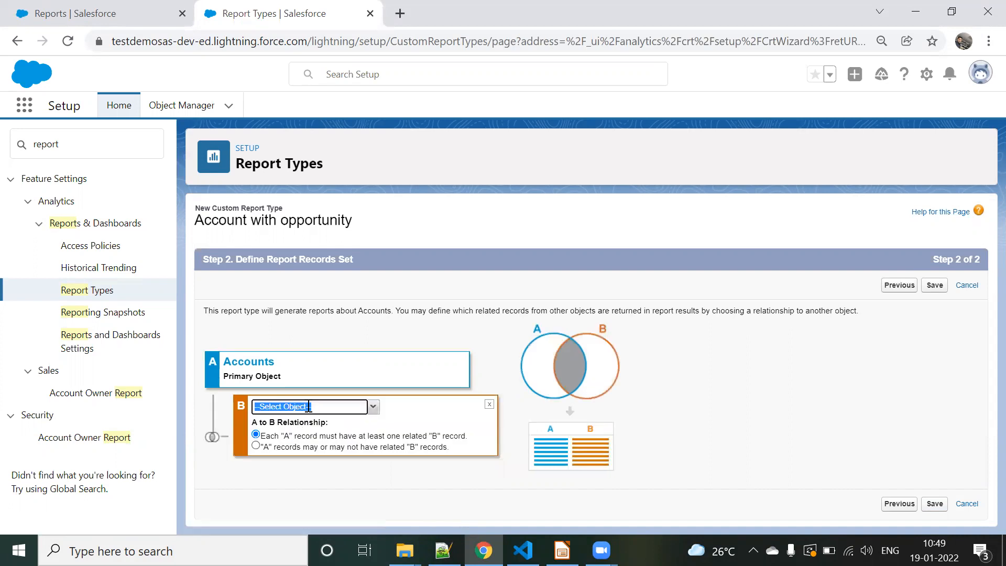
click(373, 406)
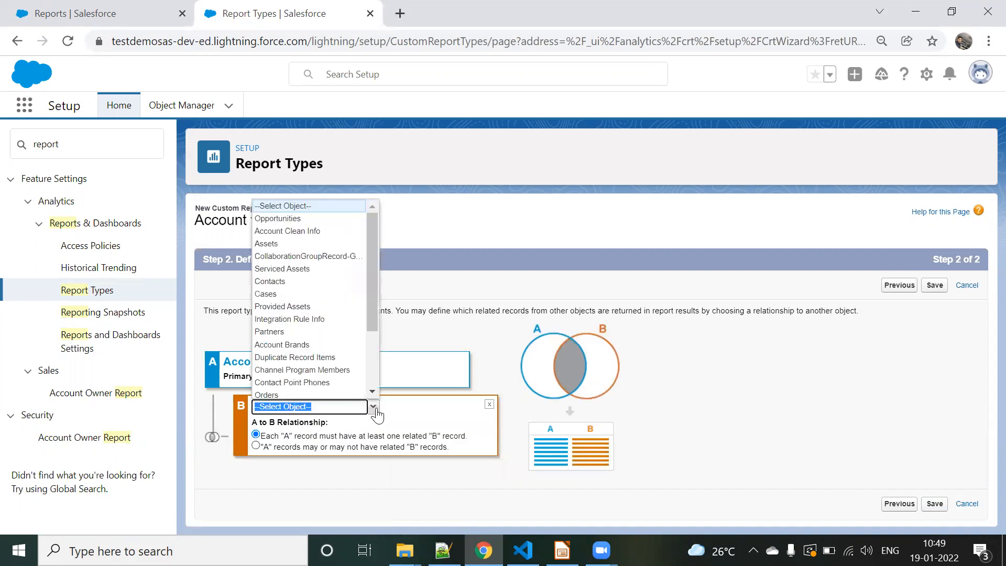
click(277, 219)
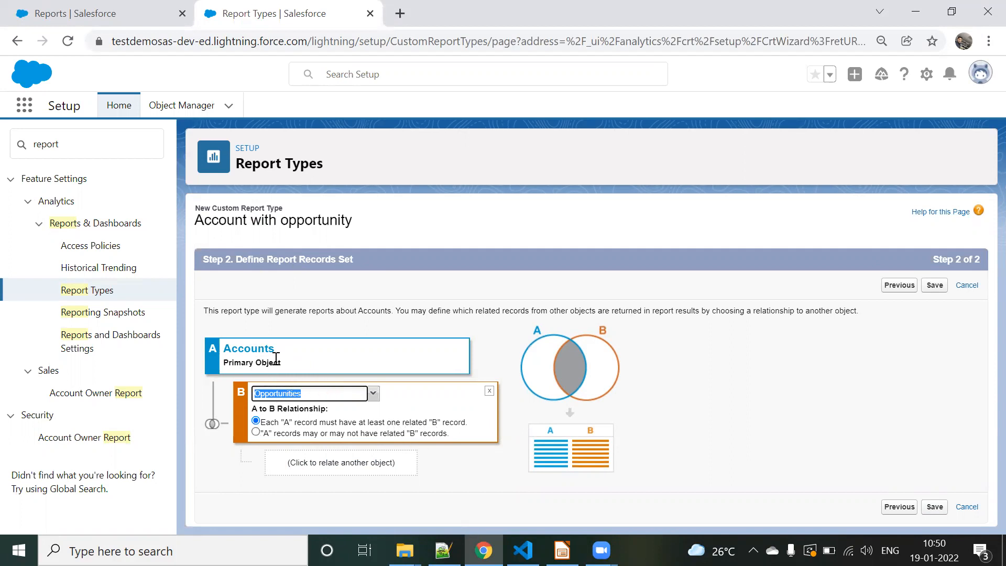
Step: Try the option where "A" records may or may not have related "B" records, returning to at least one required related record
click(256, 432)
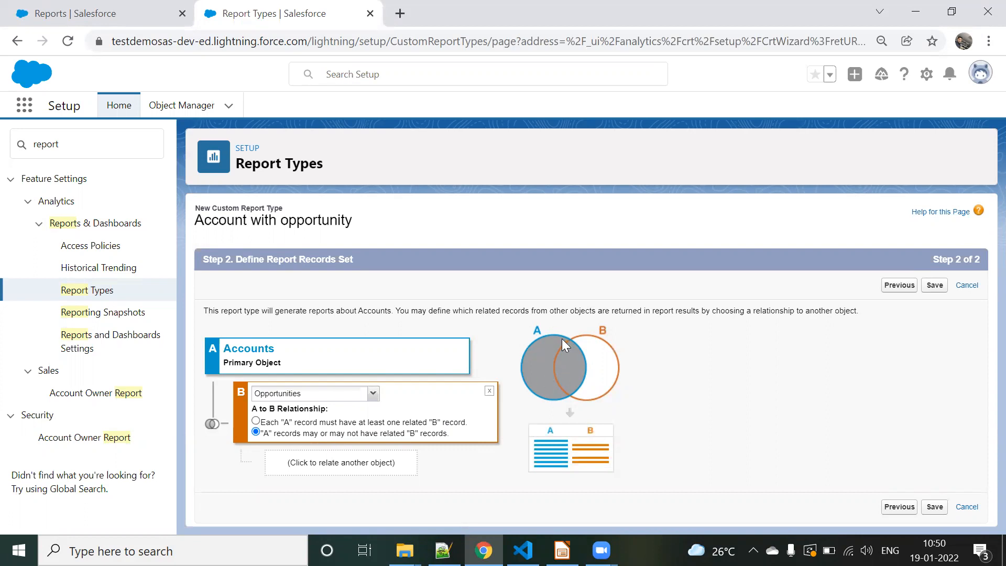
click(277, 422)
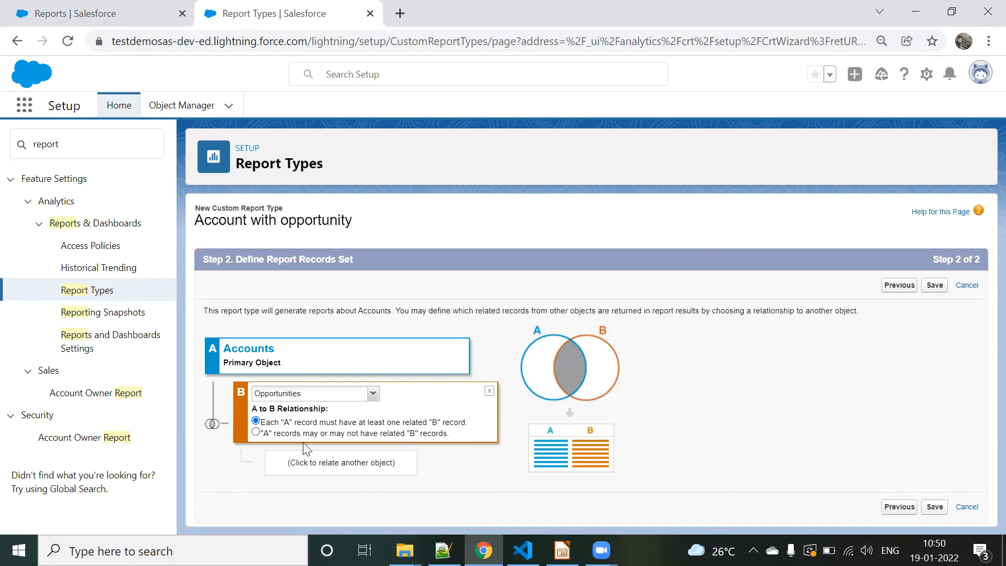
click(256, 432)
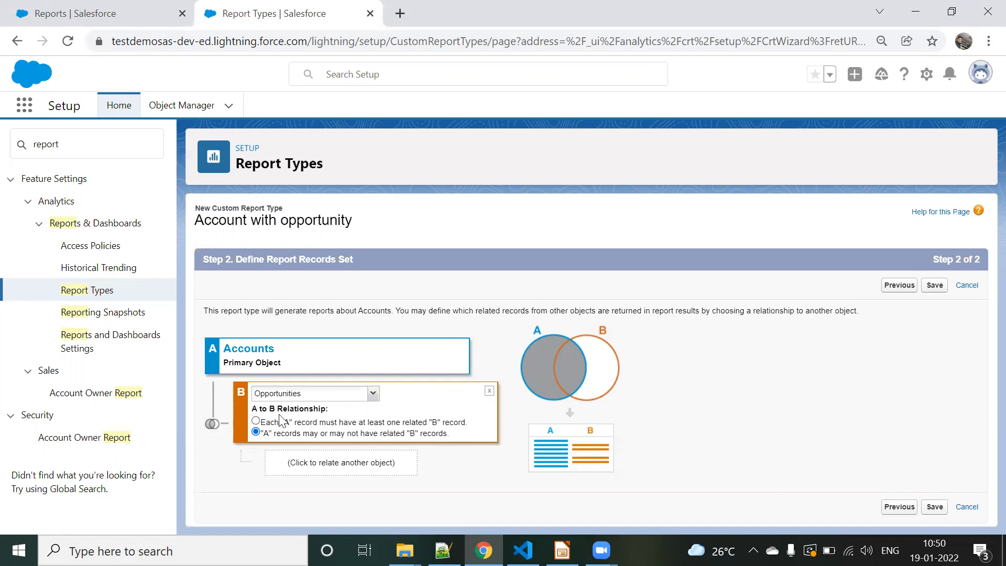
click(255, 421)
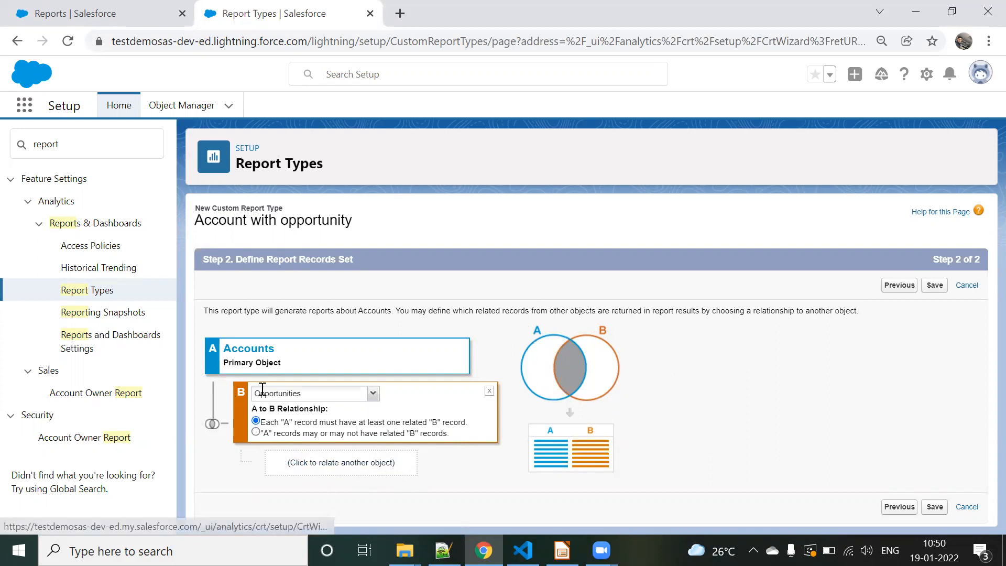
Step: Try relating Products as a third object under Opportunities, and remove that relationship again
click(302, 455)
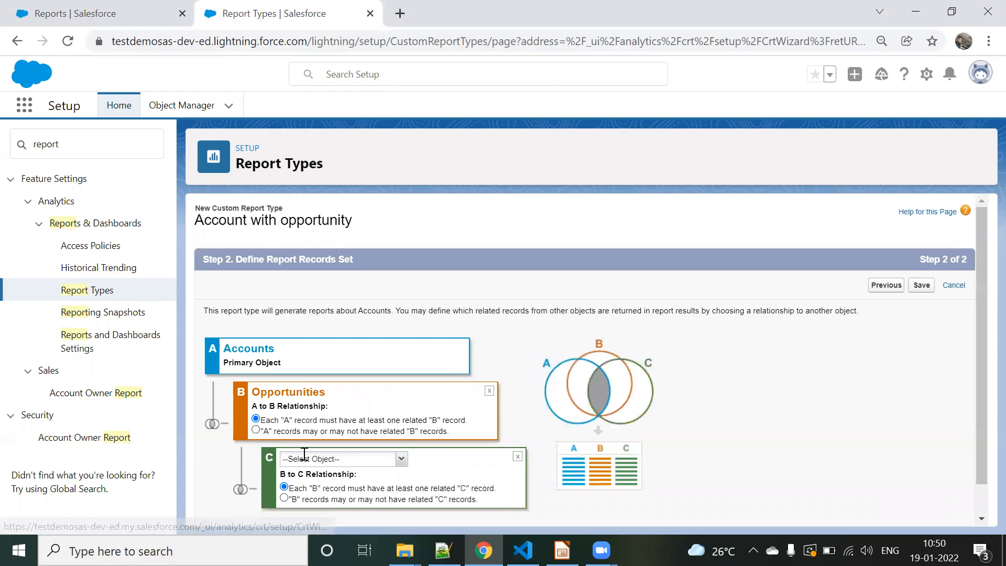
click(308, 454)
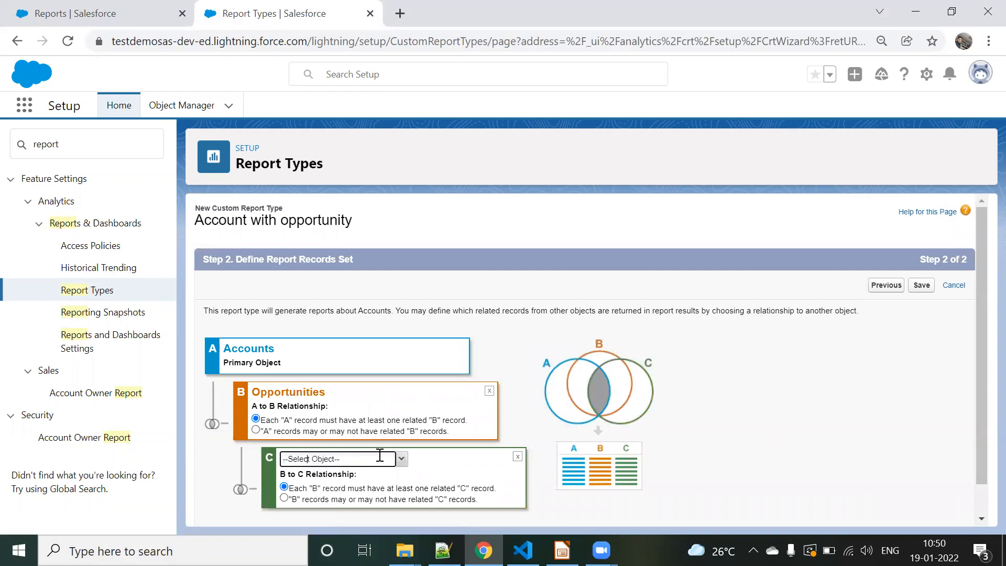
click(401, 459)
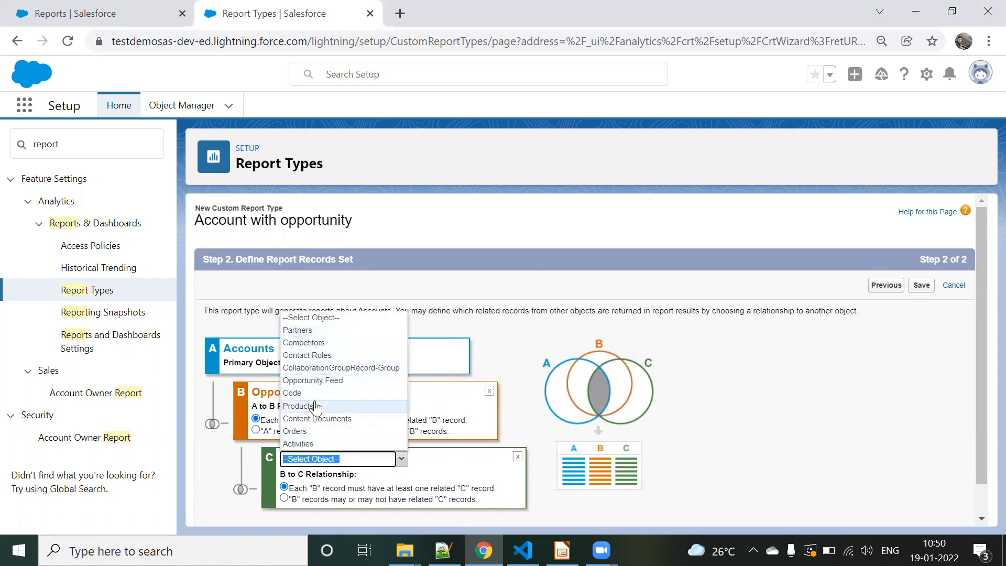
click(315, 407)
scroll(274, 465, down, 1)
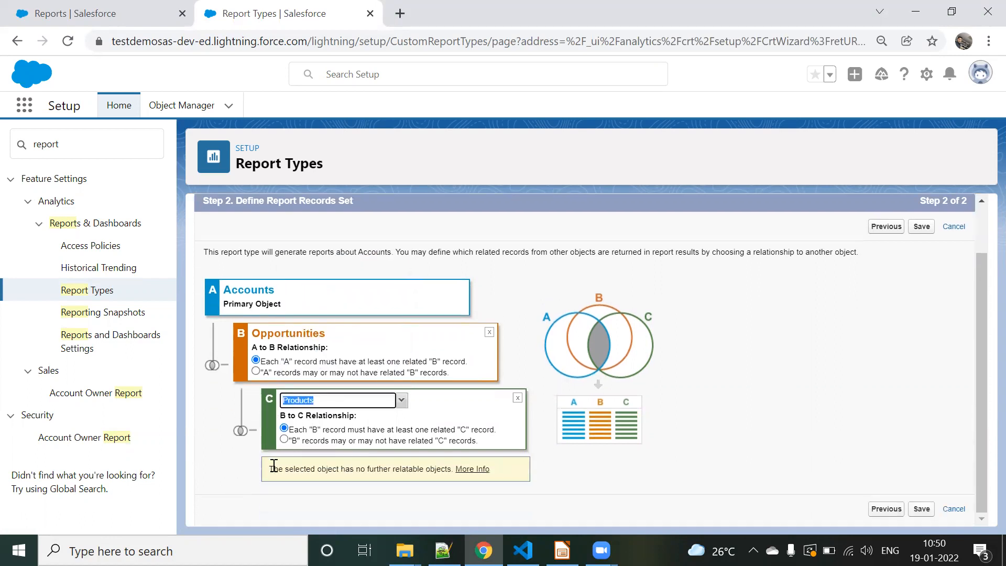
click(516, 398)
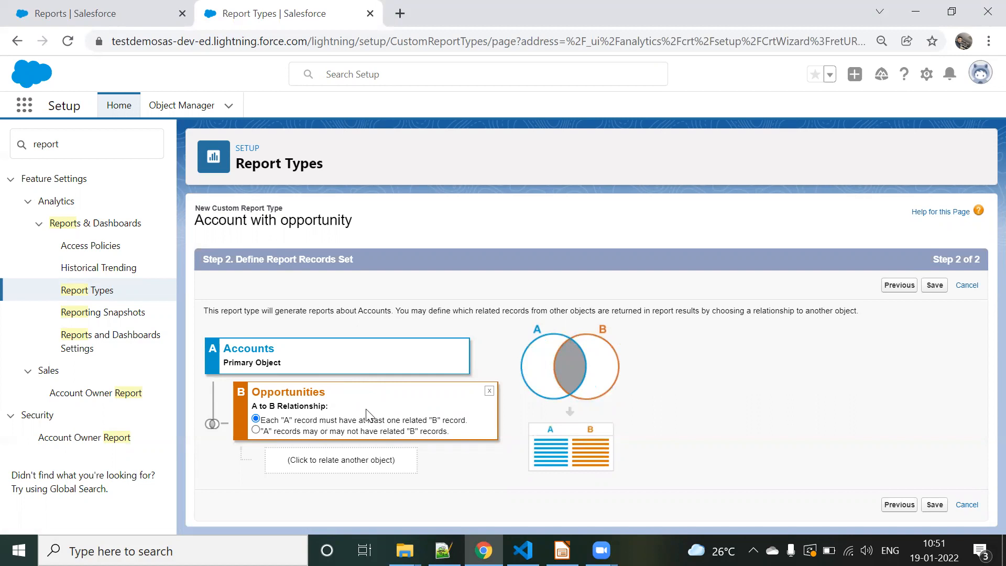
Step: Save the custom report type and open the layout of its fields available for reports for editing
click(935, 505)
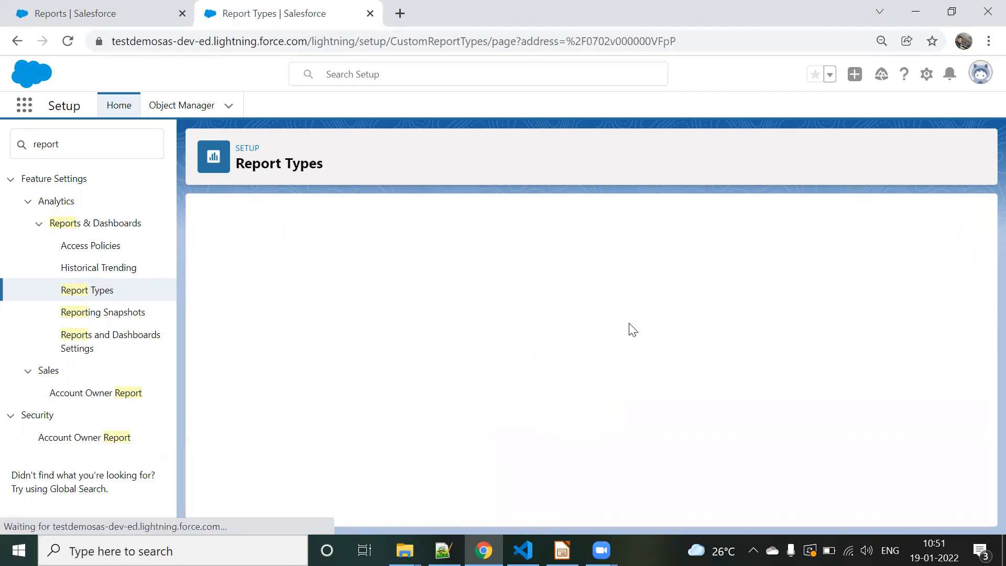
scroll(360, 279, down, 3)
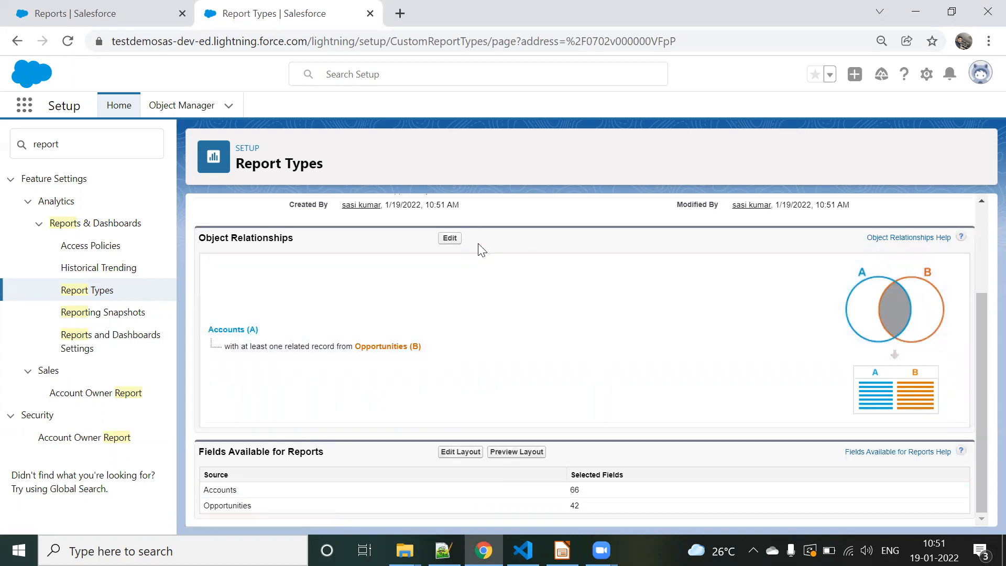
scroll(462, 289, up, 3)
scroll(461, 286, down, 3)
scroll(461, 286, up, 3)
scroll(461, 286, down, 3)
click(461, 453)
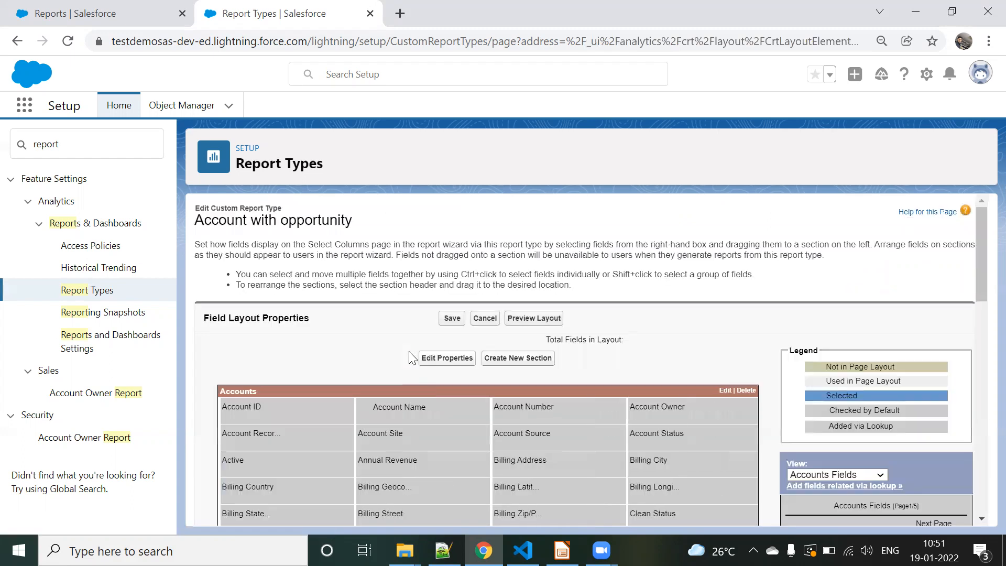
Step: Examine the fields included in the layout's Accounts and Opportunities sections
scroll(459, 341, down, 5)
scroll(460, 342, up, 5)
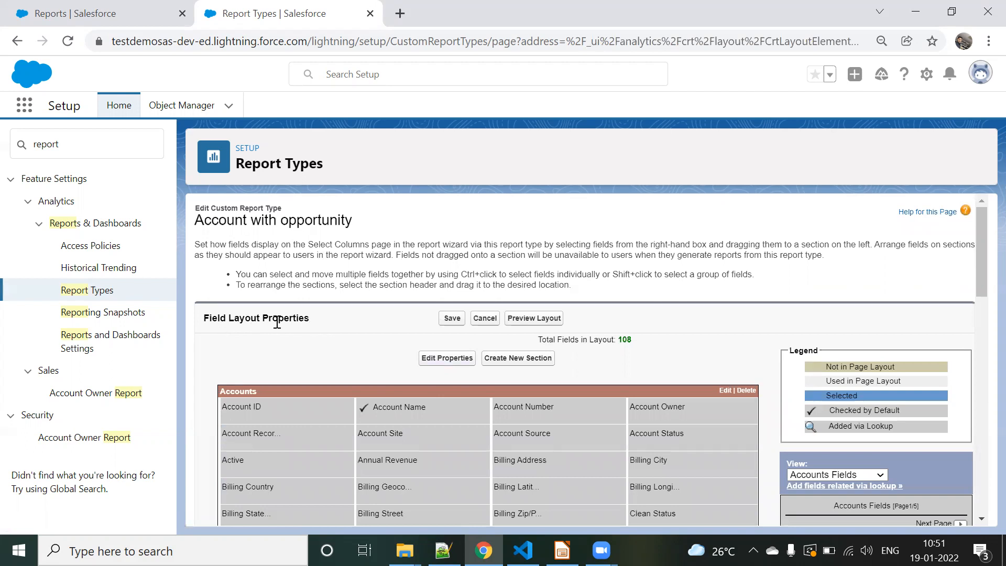
scroll(341, 321, down, 2)
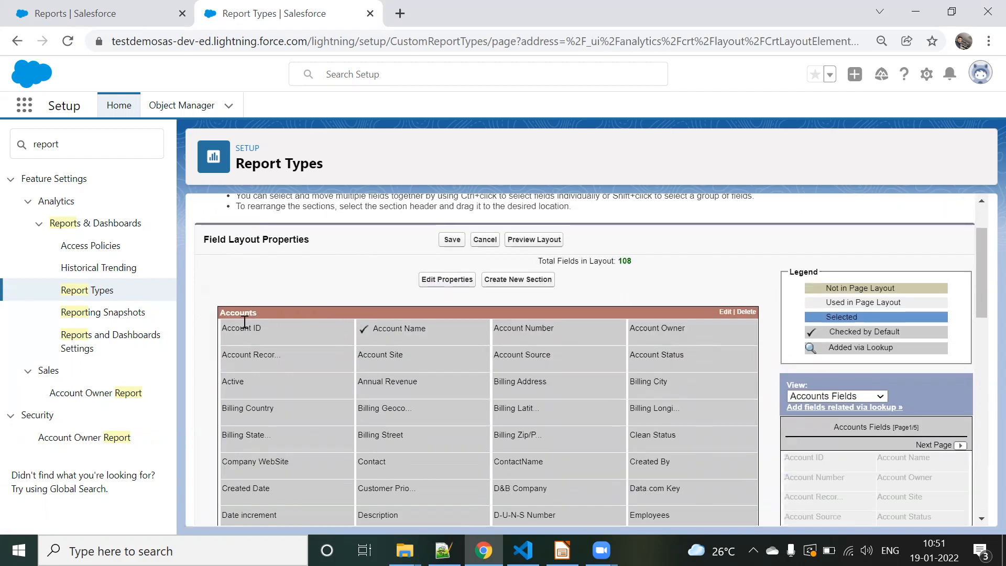
scroll(388, 388, down, 5)
scroll(477, 220, down, 2)
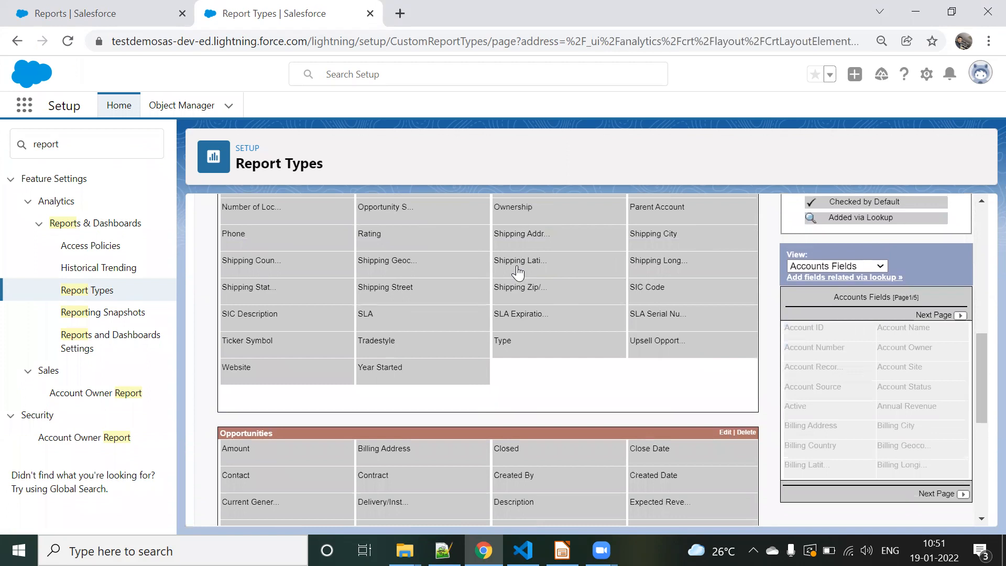
scroll(518, 398, up, 3)
scroll(501, 336, down, 6)
scroll(575, 278, down, 3)
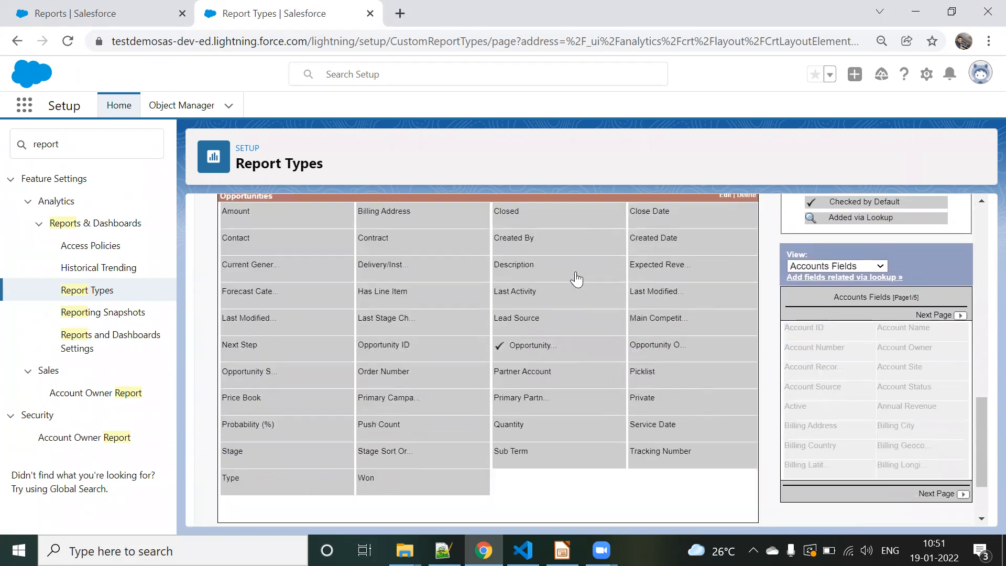
Step: Switch the source list of available fields to Opportunities Fields and back to Accounts Fields
scroll(649, 292, up, 7)
click(876, 266)
click(837, 289)
click(854, 266)
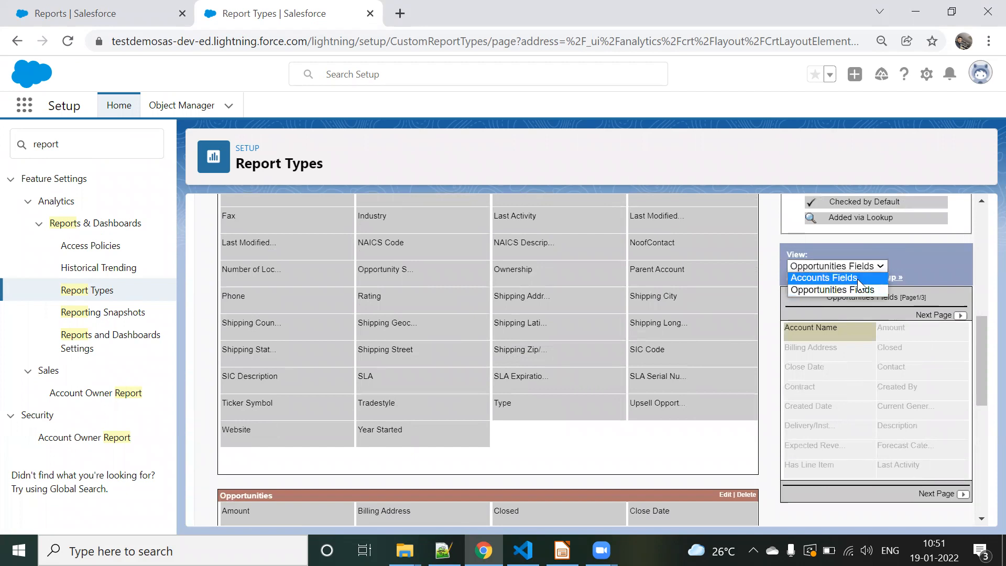
click(858, 281)
scroll(532, 294, up, 4)
scroll(576, 301, down, 3)
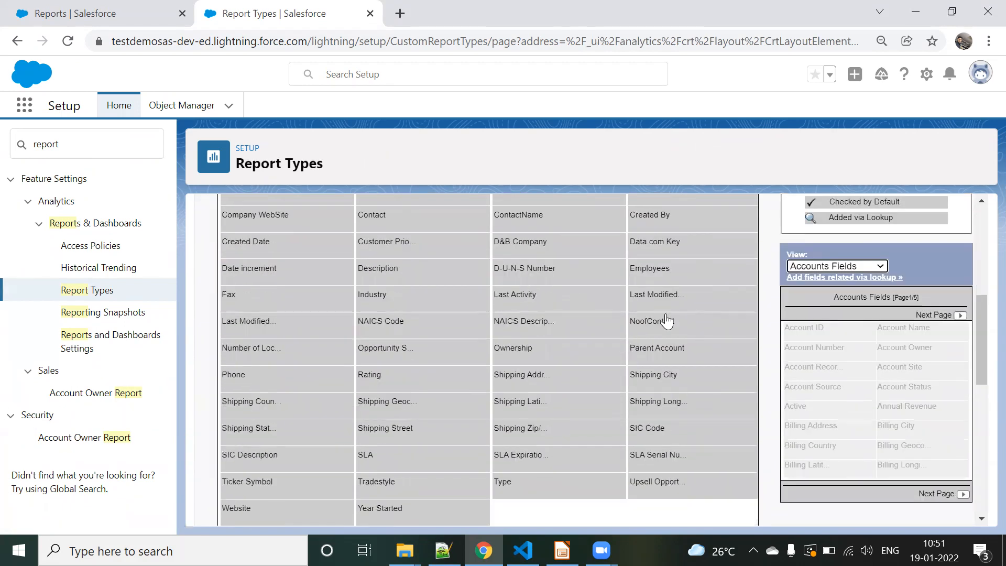
Step: Remove the Ownership field from the Accounts section of the report type's field layout
mouse_move(716, 334)
drag(545, 350, 947, 420)
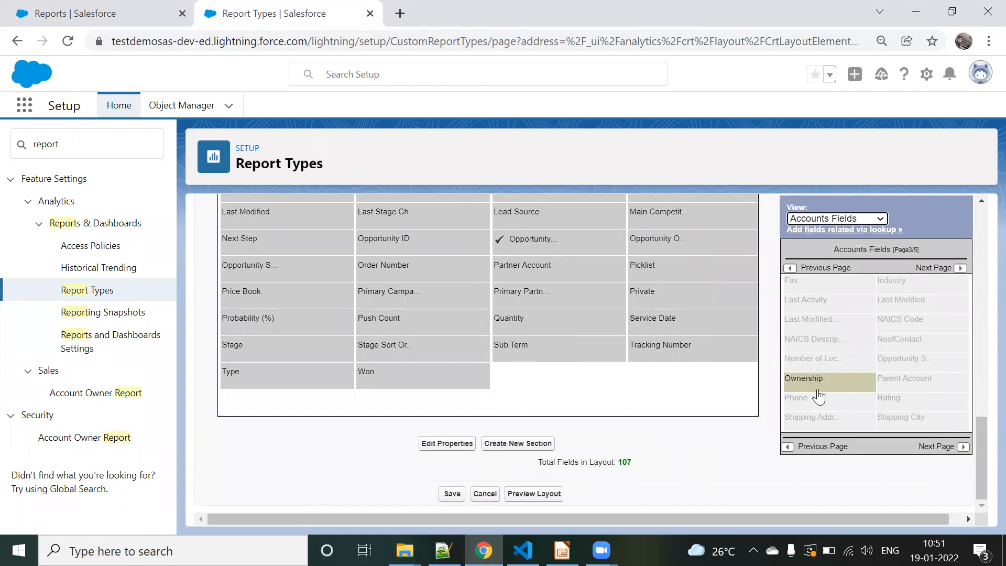
scroll(658, 382, up, 8)
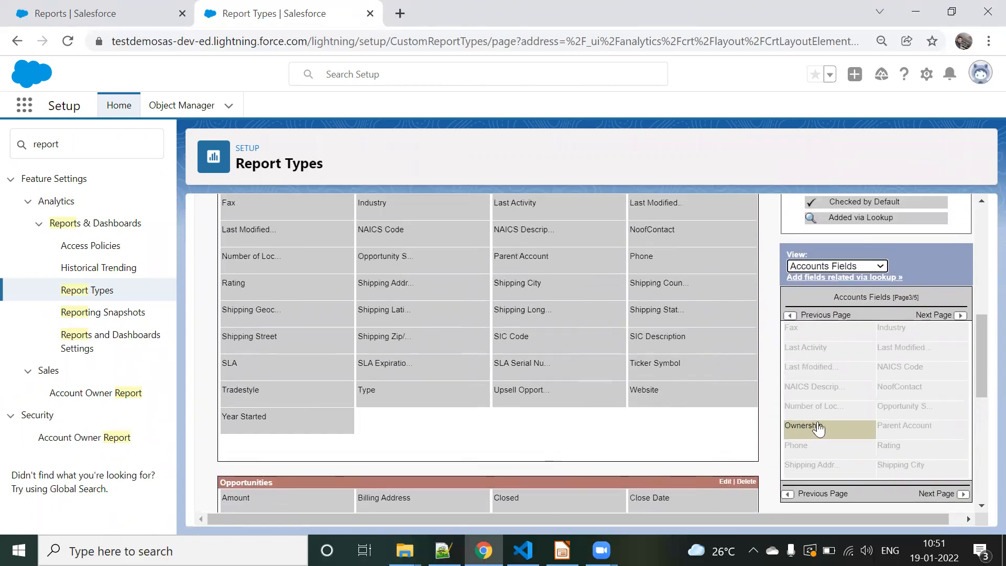
scroll(586, 316, up, 5)
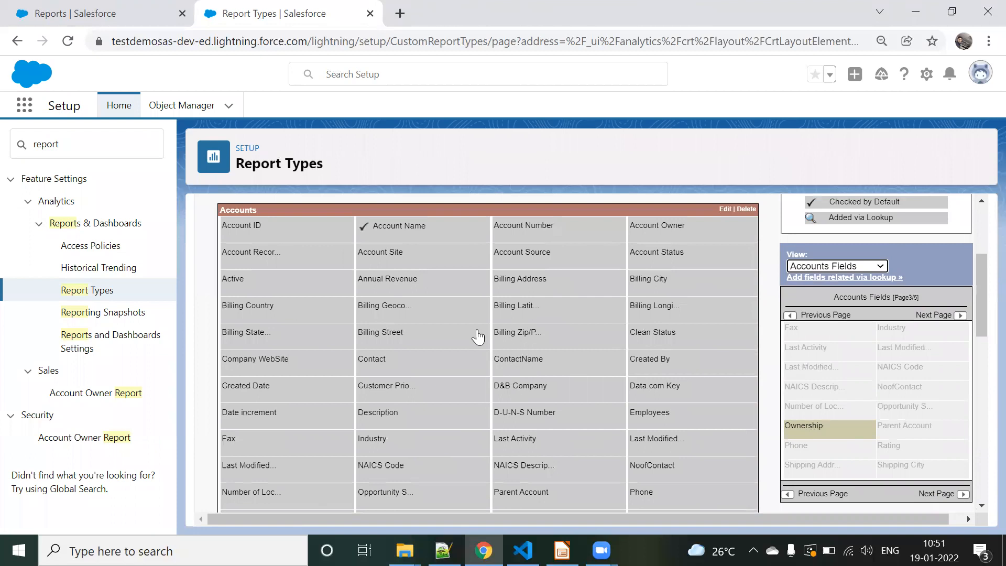
scroll(478, 337, up, 2)
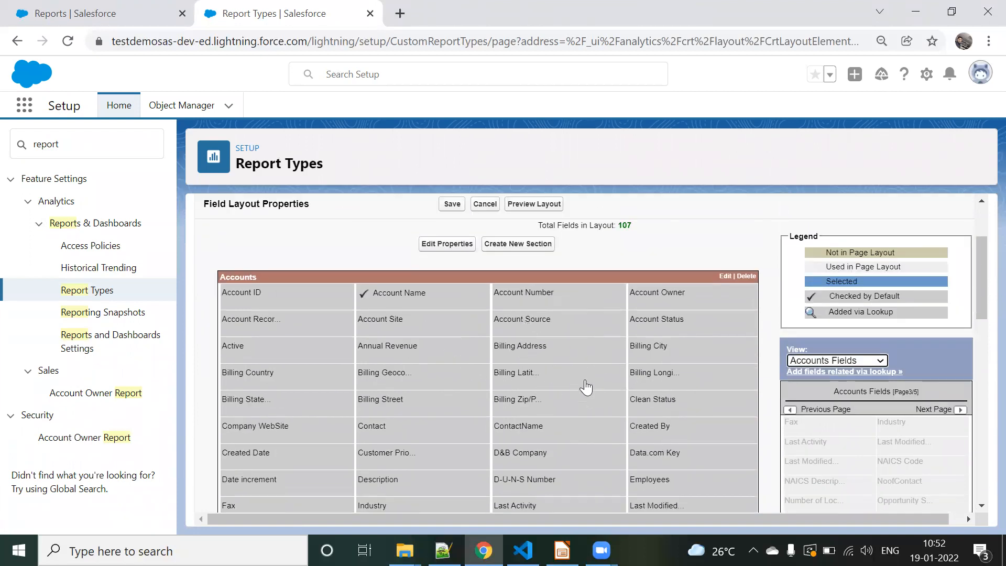
scroll(587, 387, down, 7)
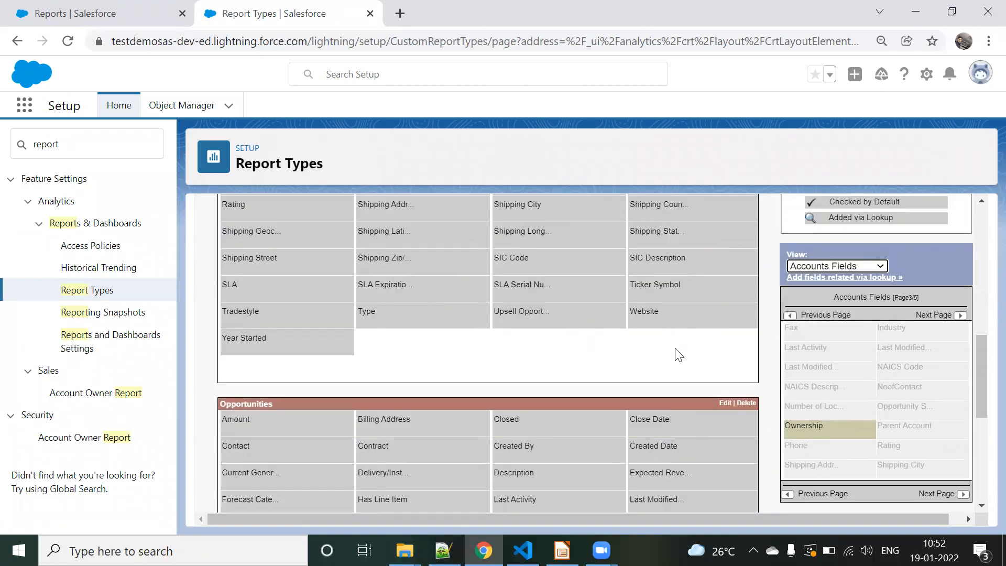
scroll(379, 267, up, 10)
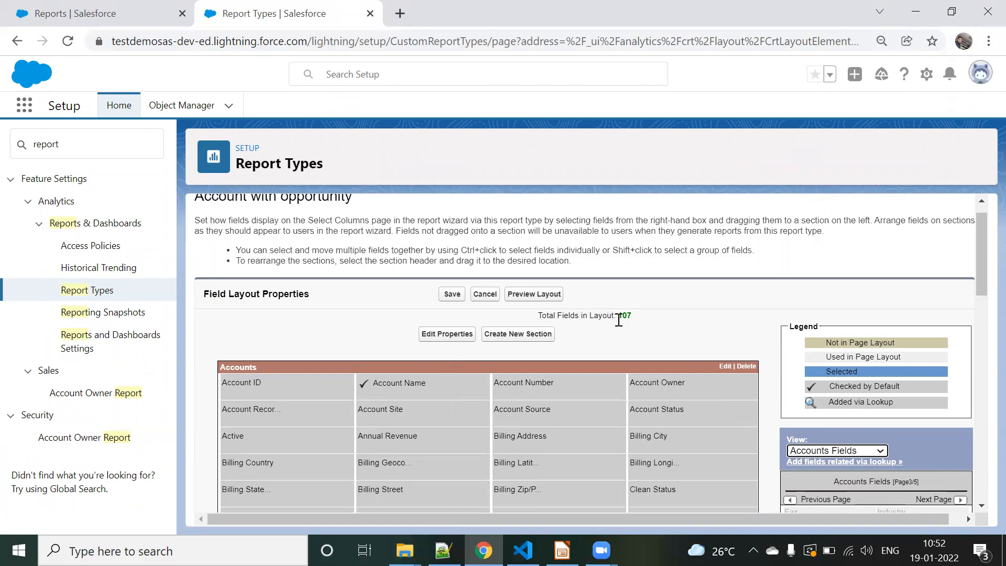
Step: Check the total number of fields in the layout and save the field layout
drag(633, 316, 583, 313)
click(655, 321)
scroll(658, 328, down, 12)
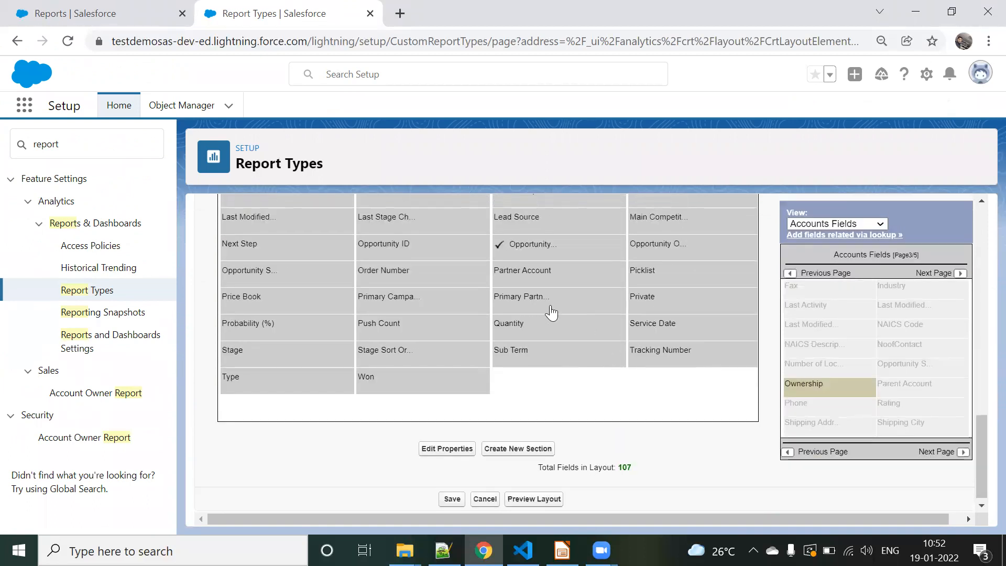
scroll(551, 313, up, 10)
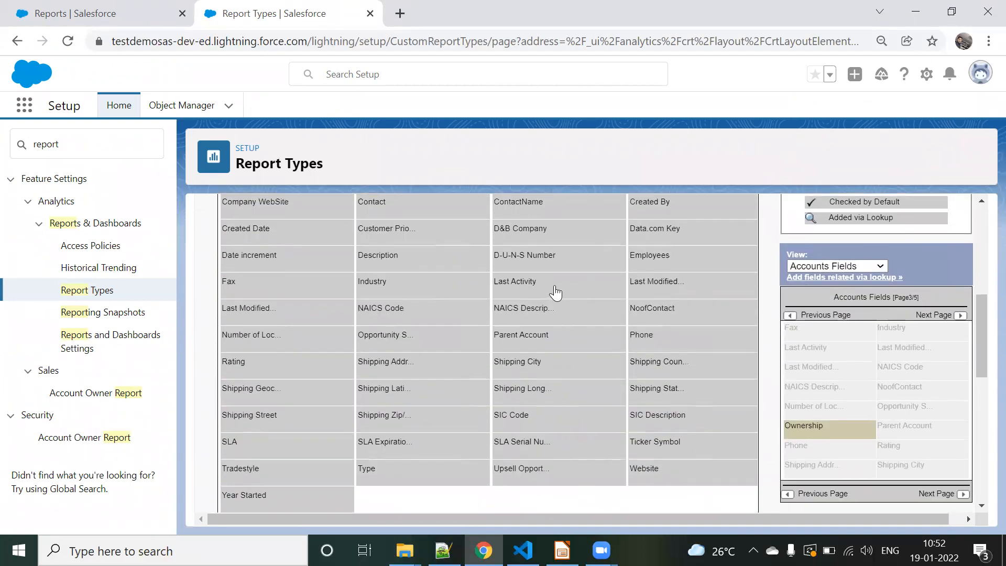
scroll(556, 293, up, 7)
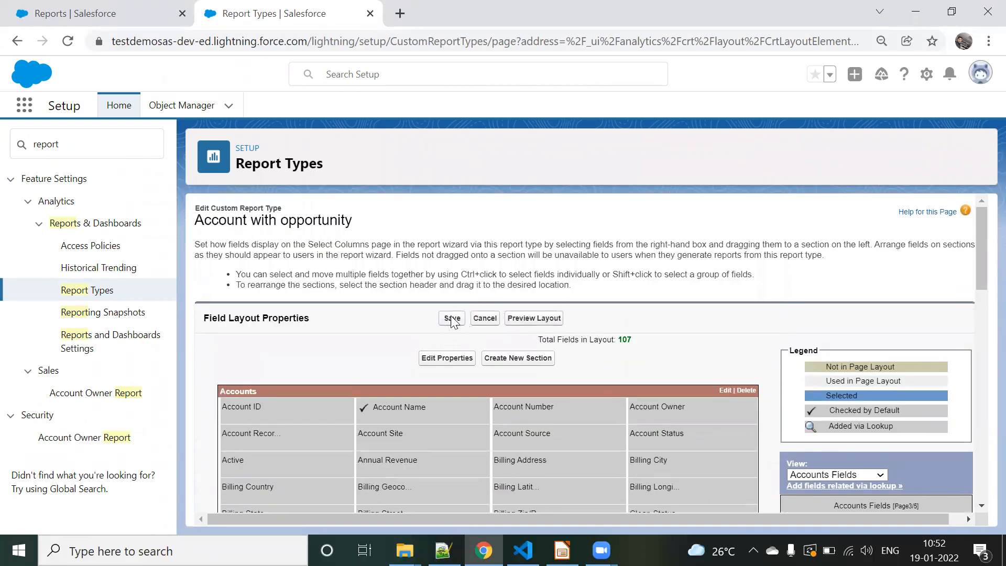
click(452, 319)
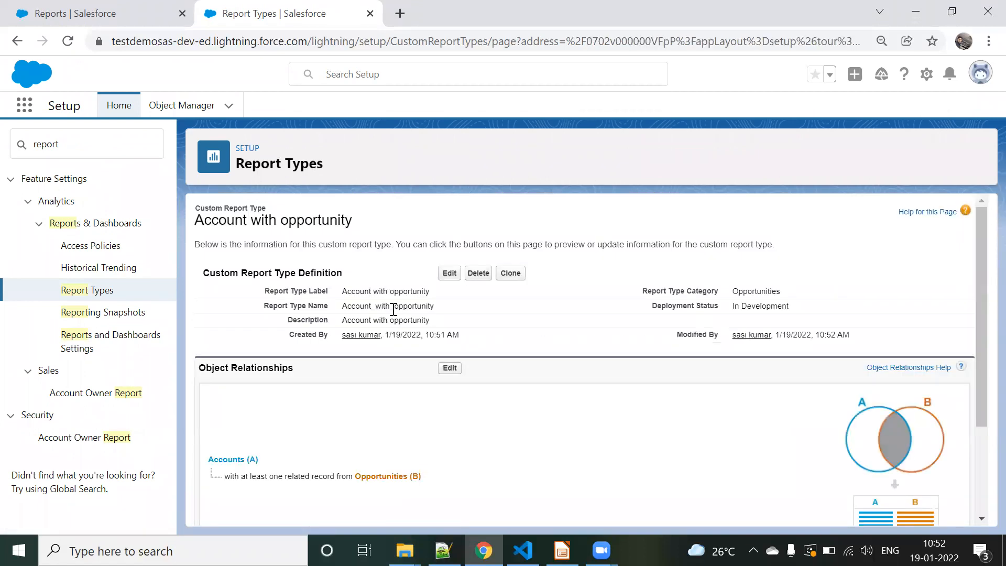
Step: Review the saved report type's definition and label, and return to the Reports page in the Service app
scroll(393, 310, down, 3)
scroll(393, 310, up, 3)
drag(433, 296, 348, 292)
click(348, 292)
click(123, 12)
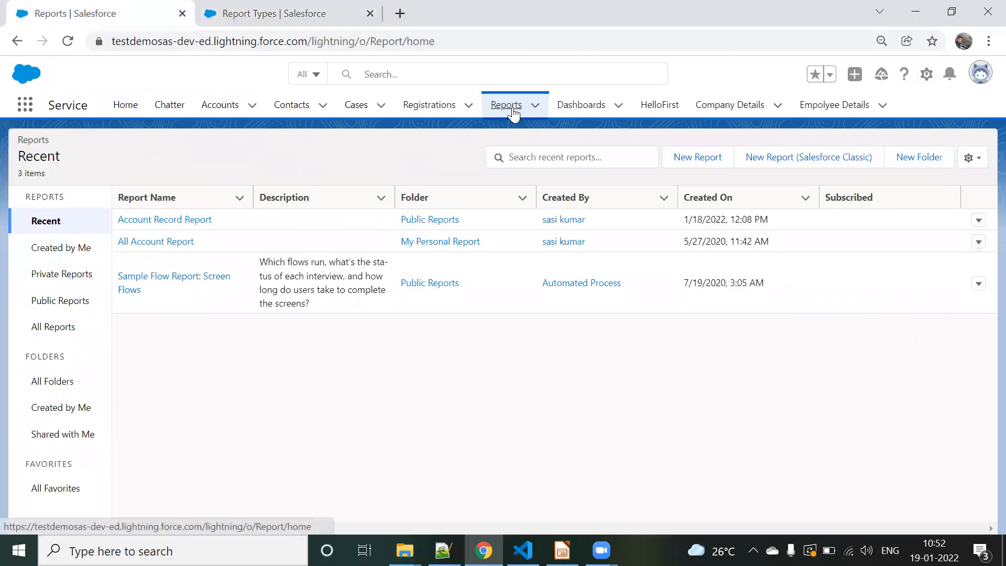
click(514, 113)
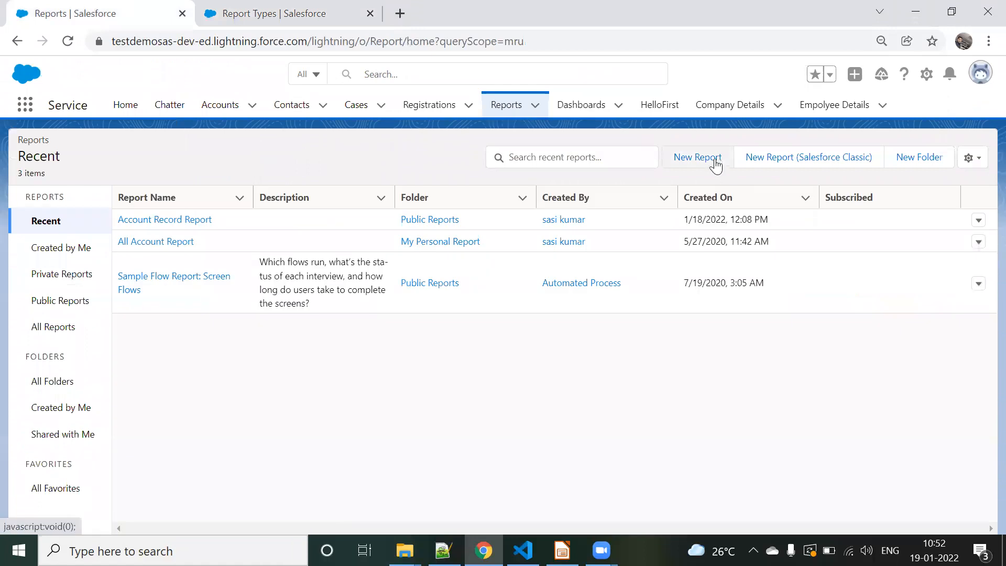
Step: Start a new report and select the Account with opportunity report type from the Opportunities category
click(702, 157)
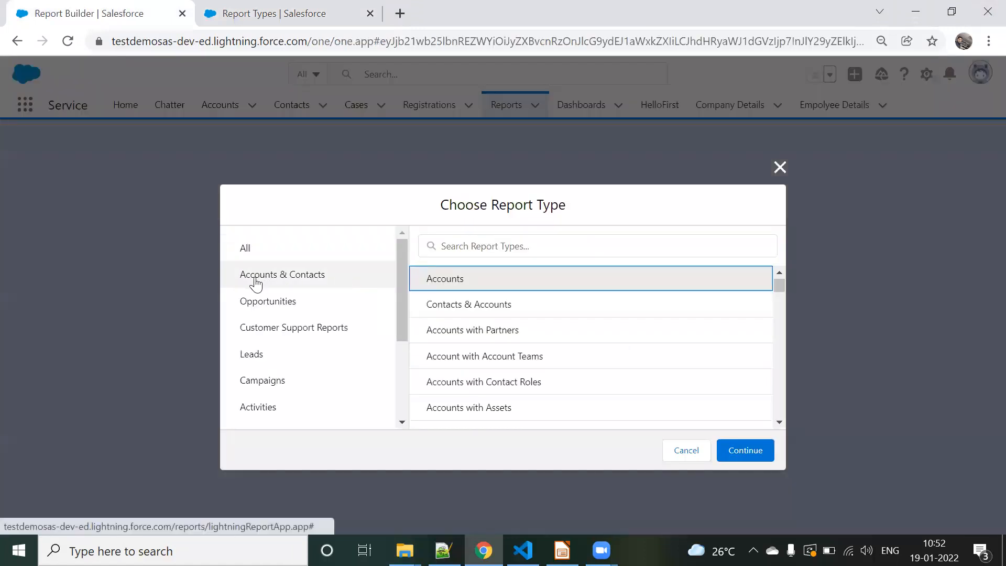
click(280, 303)
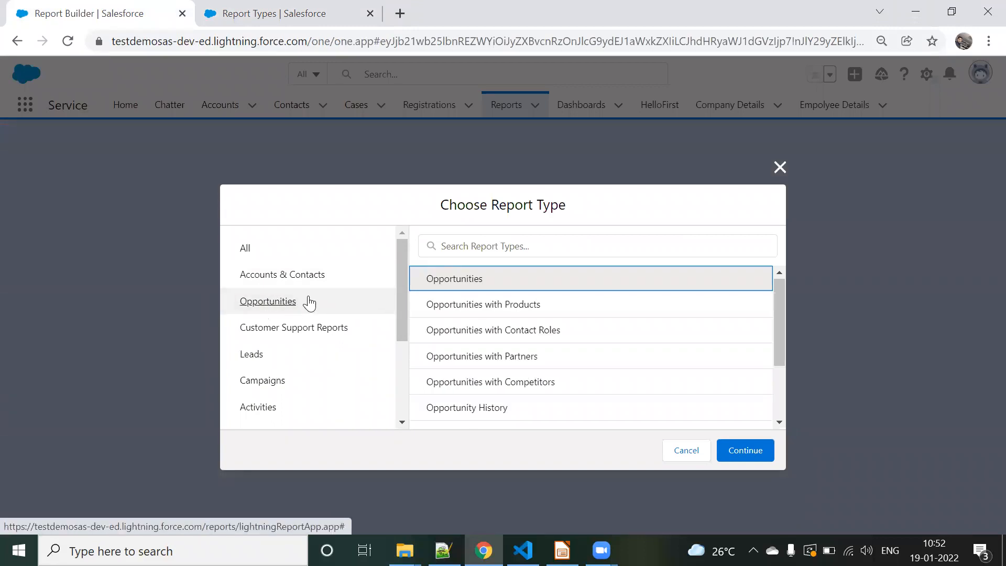
scroll(532, 330, down, 2)
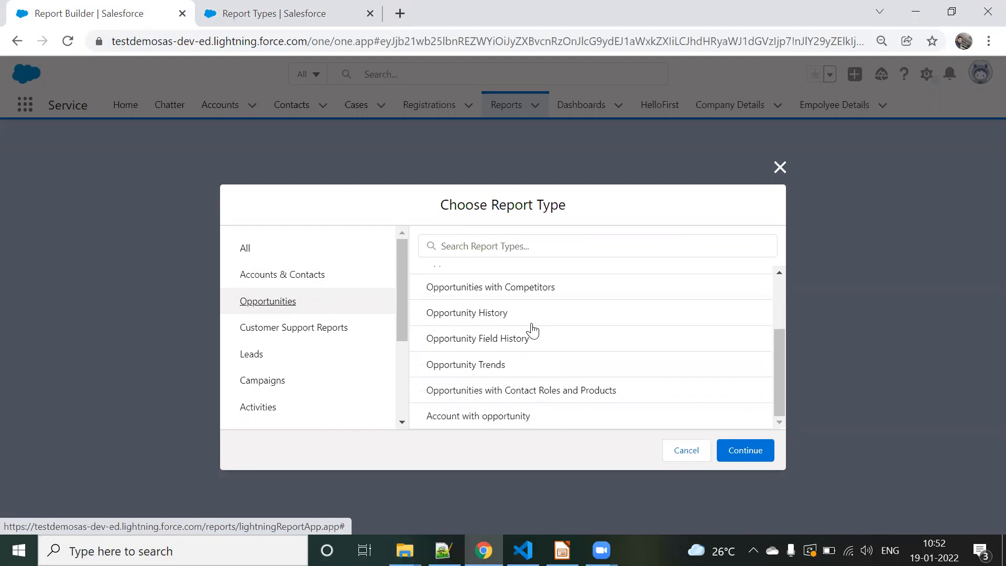
click(530, 416)
Step: Compare the custom report type's label and category in its Setup definition with the report type selected for the new report
click(273, 13)
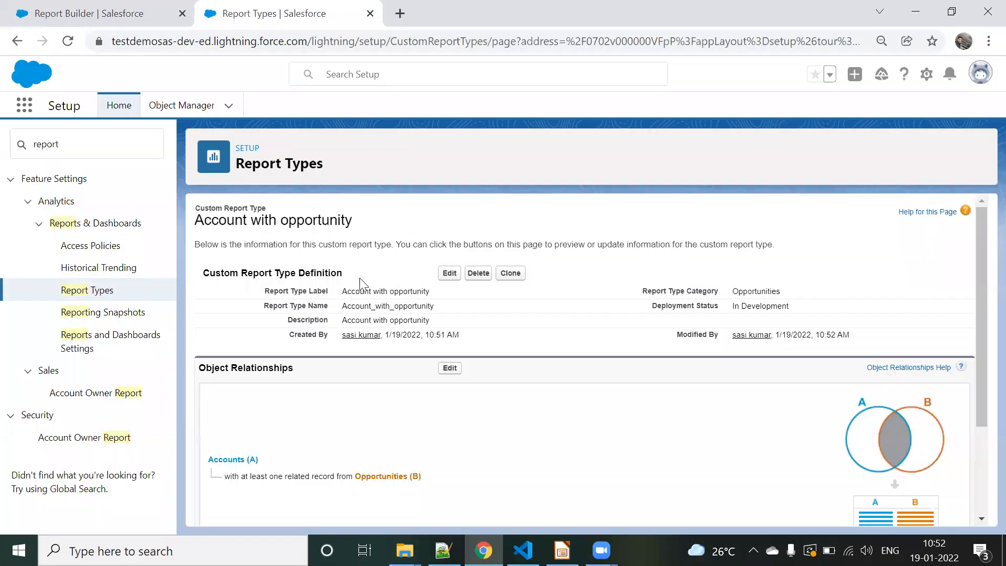
click(129, 11)
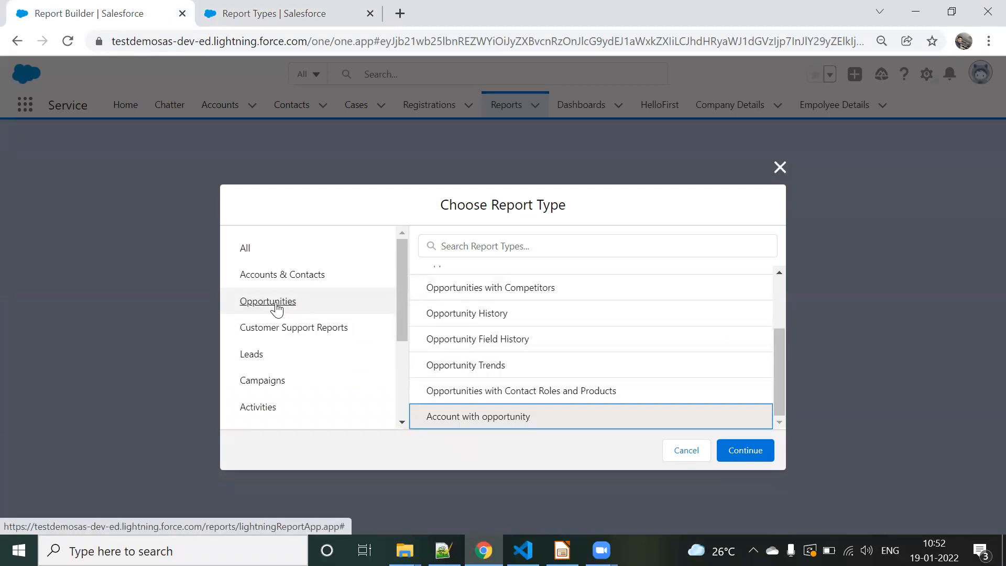
click(337, 8)
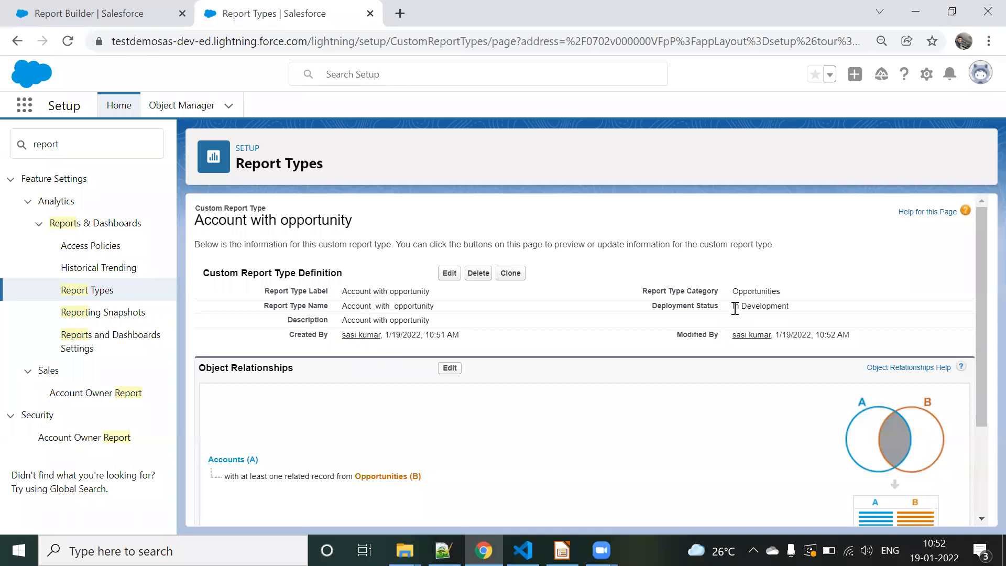
double_click(735, 289)
click(150, 13)
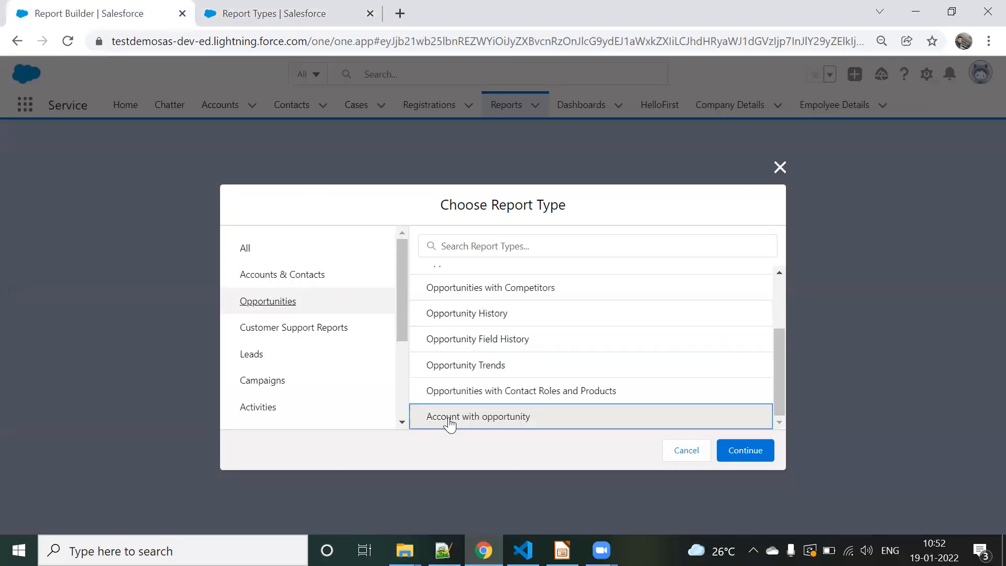
Step: Create the report from the selected report type and show its full list of available fields
click(743, 452)
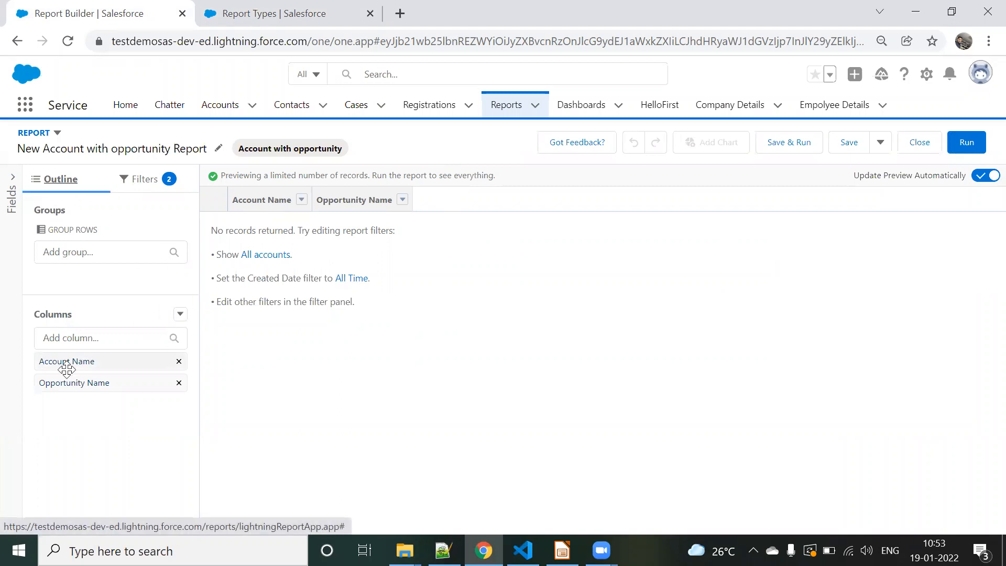
click(92, 337)
click(12, 175)
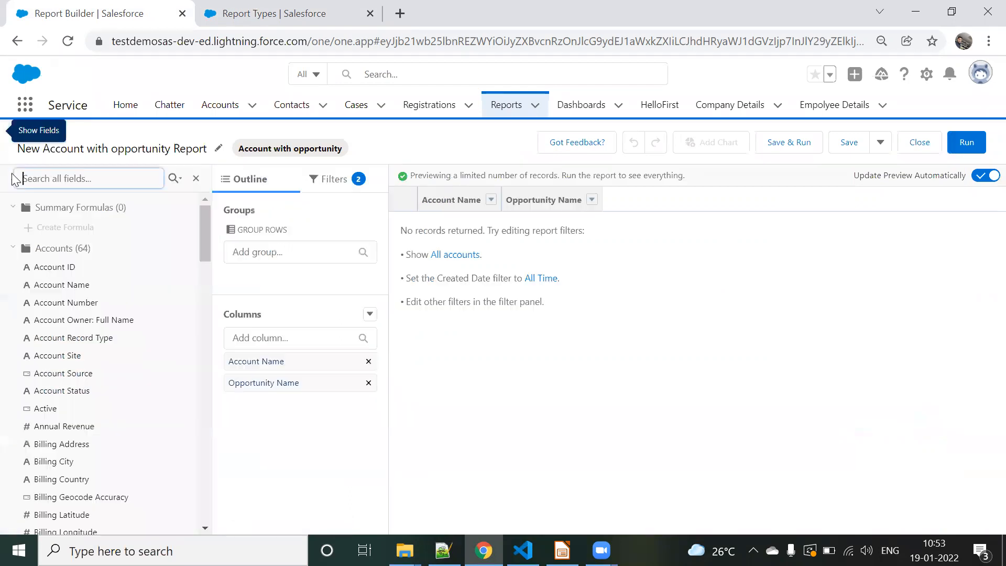
Step: Check the report type's object relationships in Setup, and browse the Accounts and Opportunities fields available to the report
click(294, 13)
scroll(619, 376, down, 3)
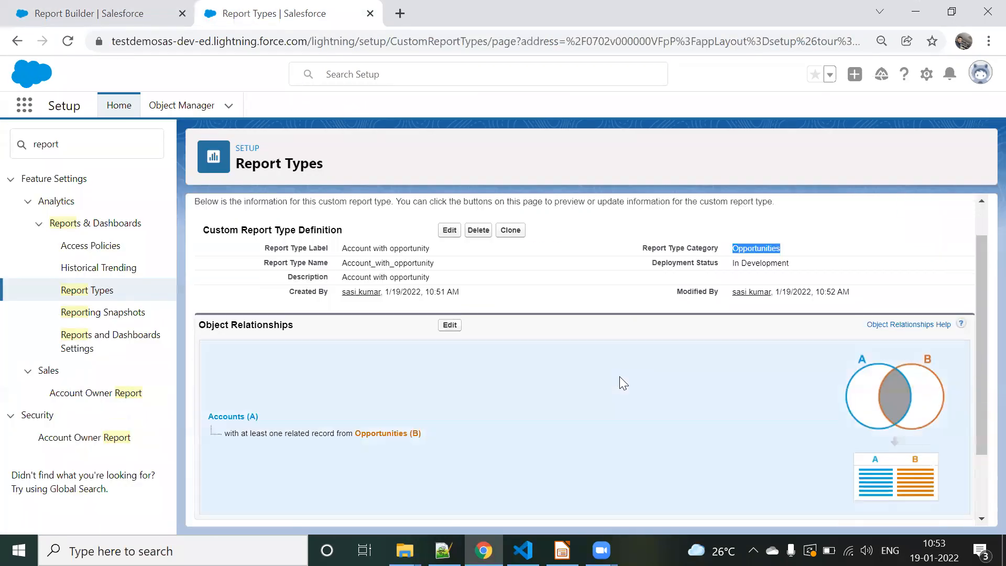
click(139, 11)
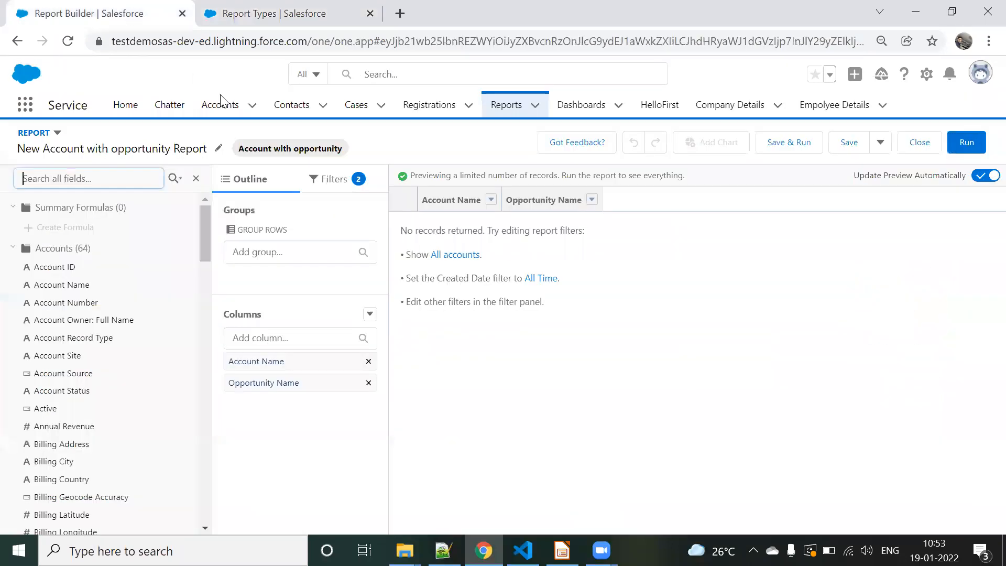
scroll(117, 353, down, 20)
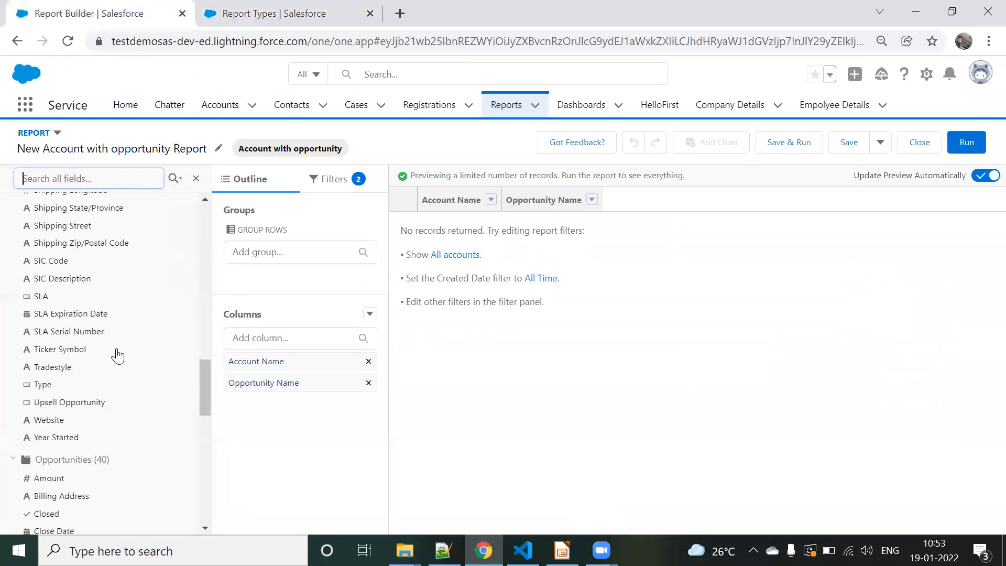
scroll(117, 356, up, 20)
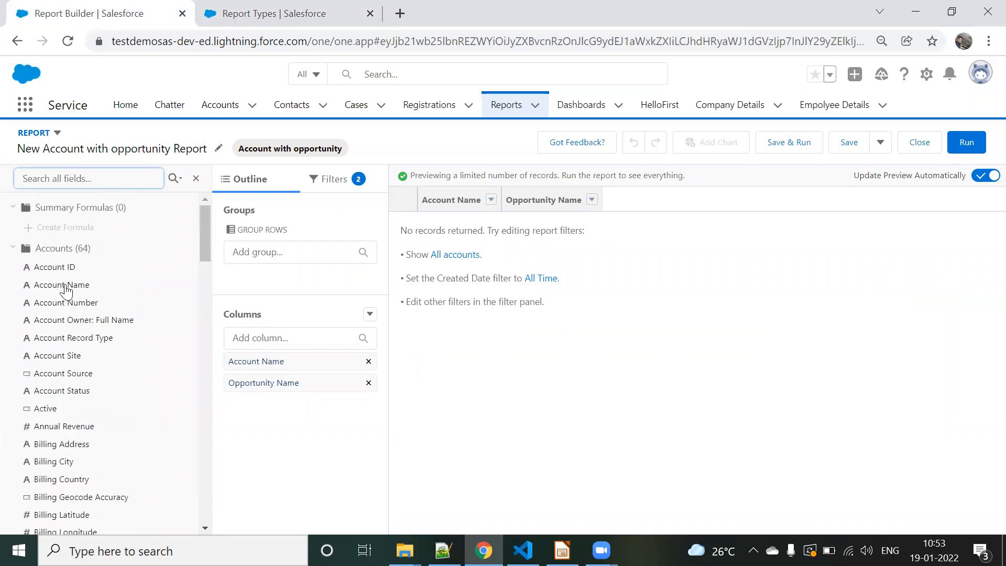
Step: Add the Account Number field as a report column and hide the list of available fields
click(94, 305)
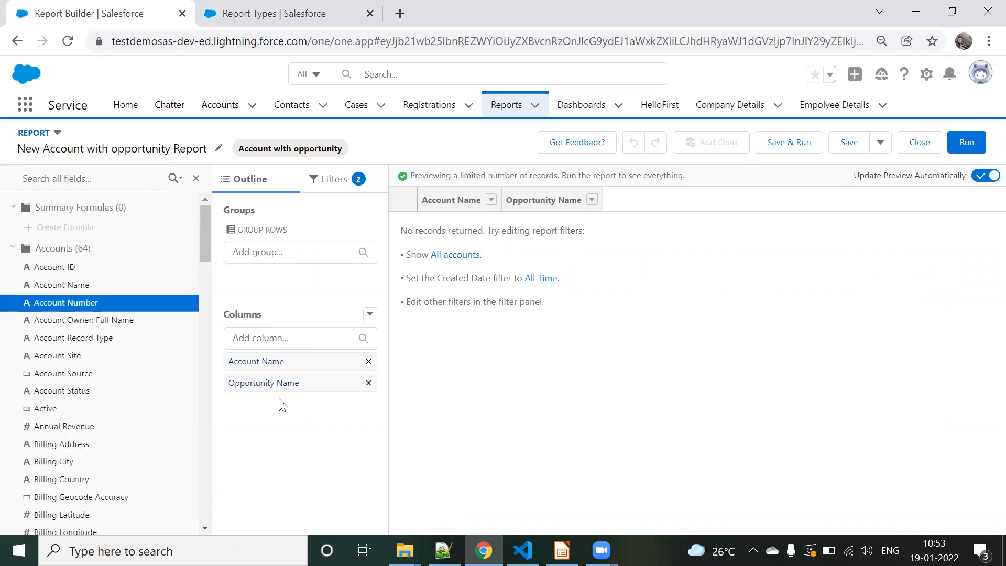
drag(91, 304, 556, 273)
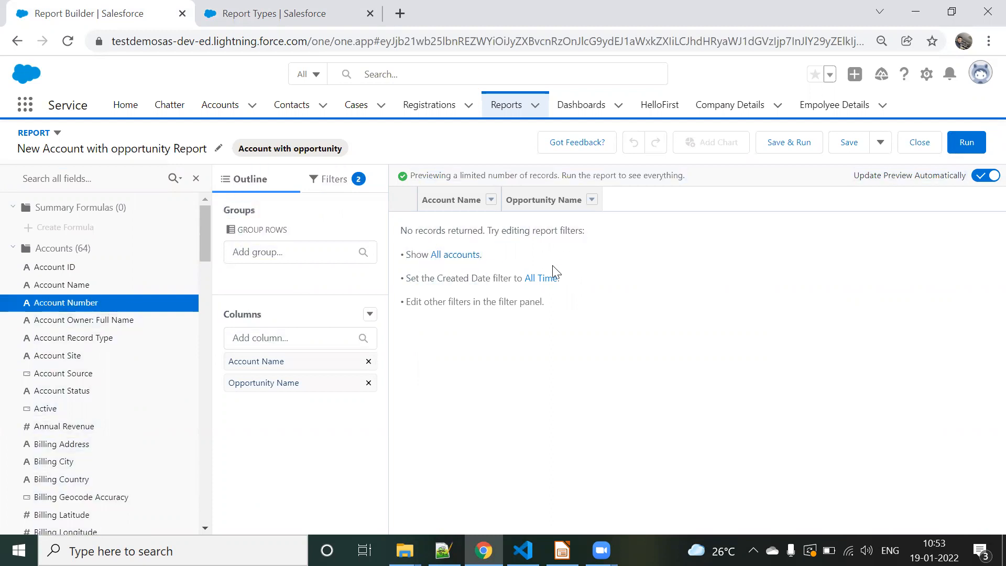
click(277, 338)
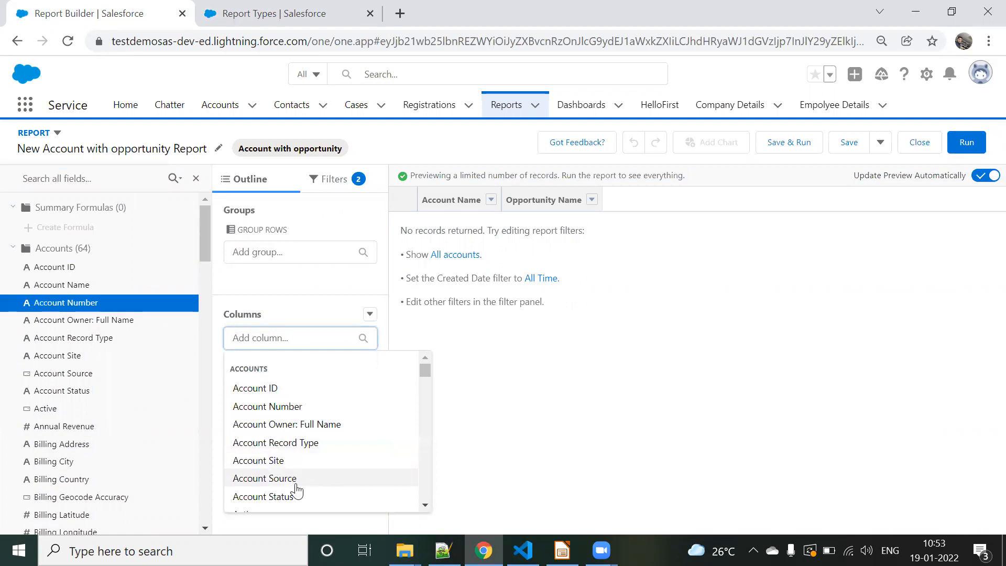
click(285, 406)
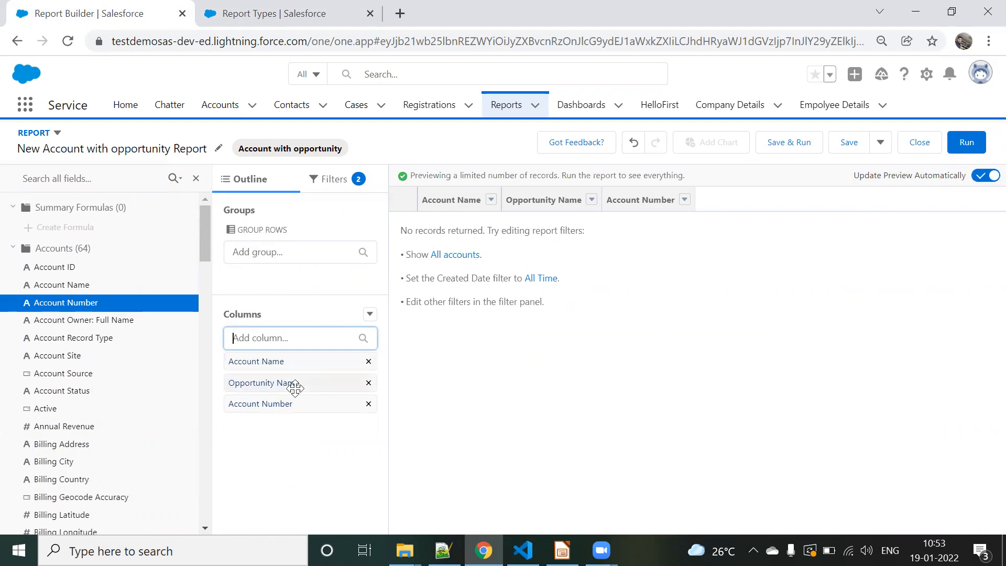
click(196, 178)
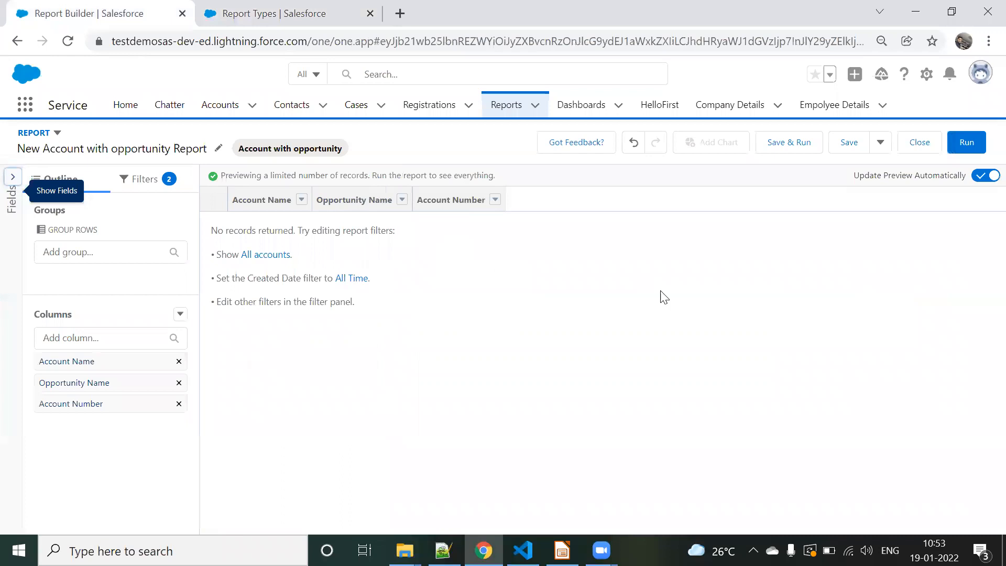
Step: Add the Account Status and Annual Revenue fields from Accounts as report columns
click(107, 337)
scroll(104, 413, down, 2)
click(82, 398)
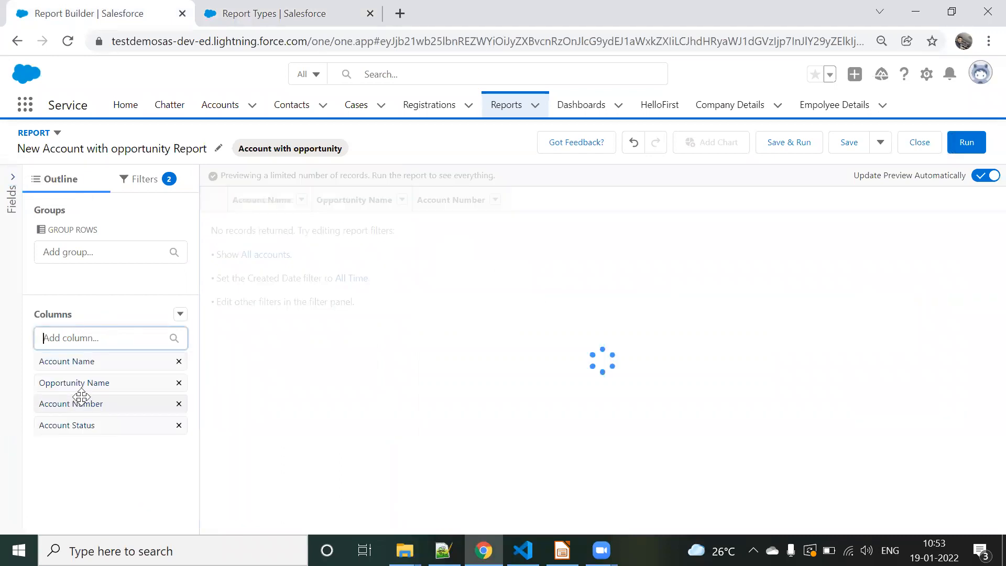
click(92, 339)
scroll(91, 430, down, 1)
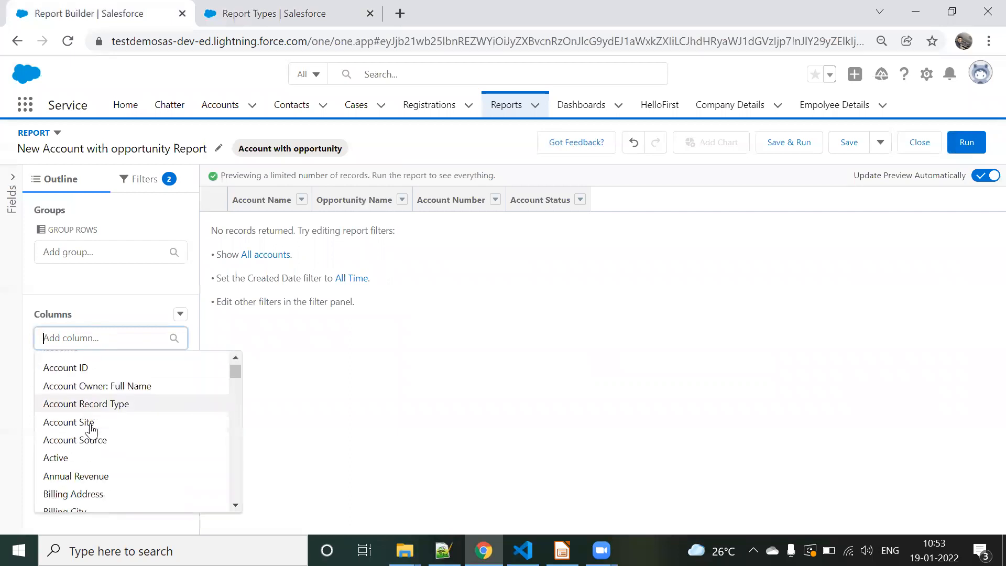
scroll(90, 425, down, 4)
scroll(90, 428, up, 3)
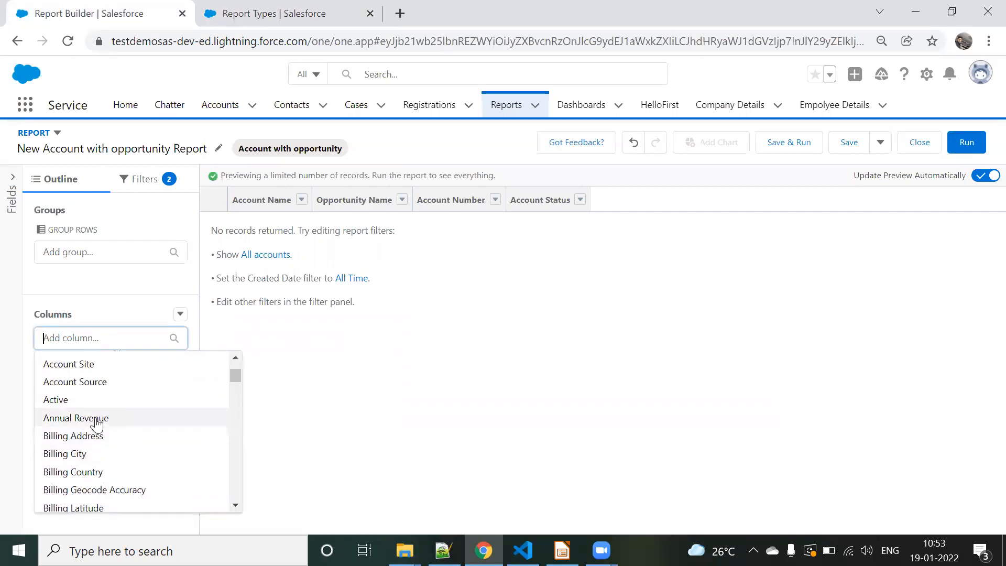
click(97, 419)
Step: Search the column fields for "ra" and add the Accounts field Rating as a column
click(92, 340)
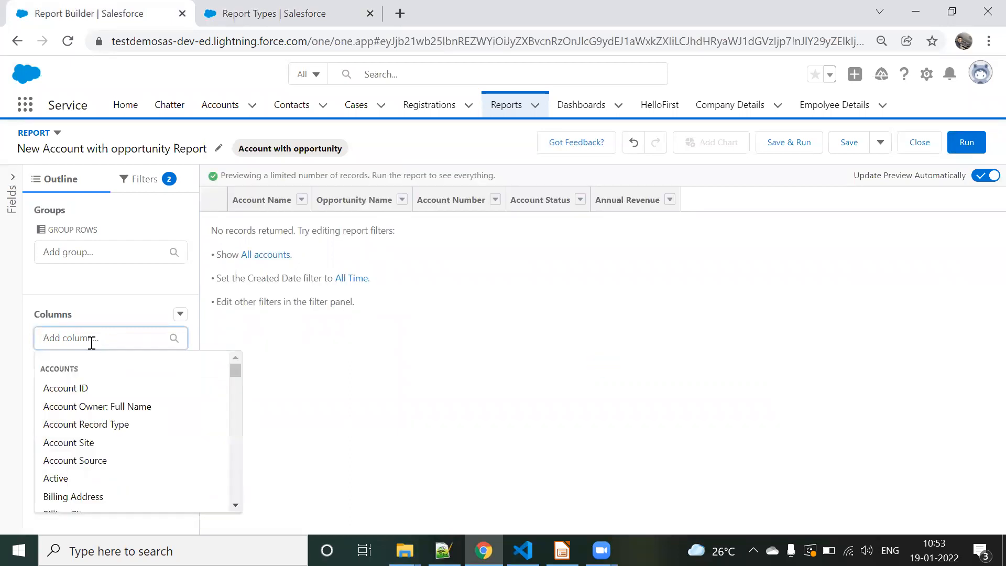
text(ra)
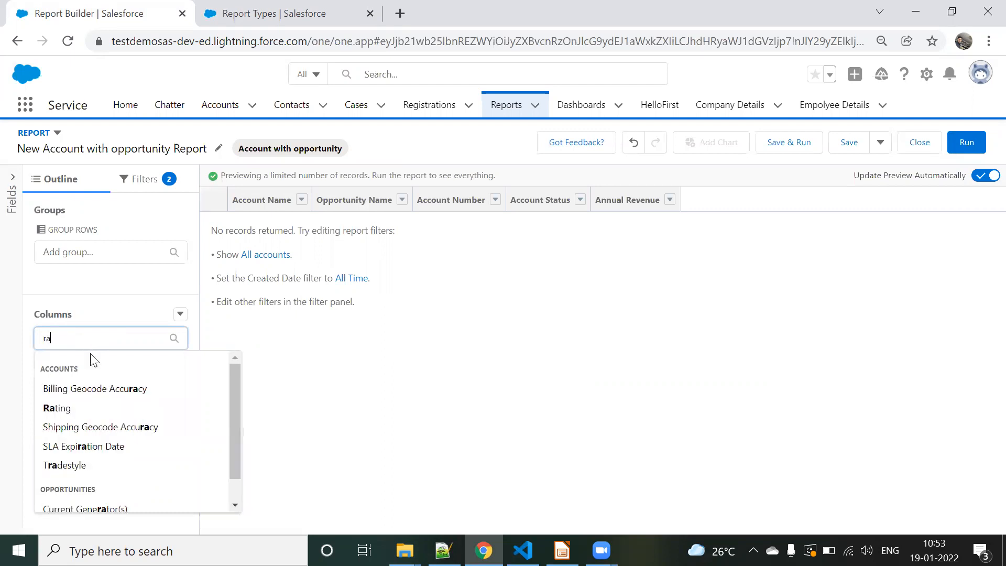
click(81, 409)
Step: Add the Opportunity Status and Opportunity Owner: Full Name fields from Opportunities as report columns
click(99, 348)
scroll(90, 426, down, 10)
scroll(93, 433, down, 12)
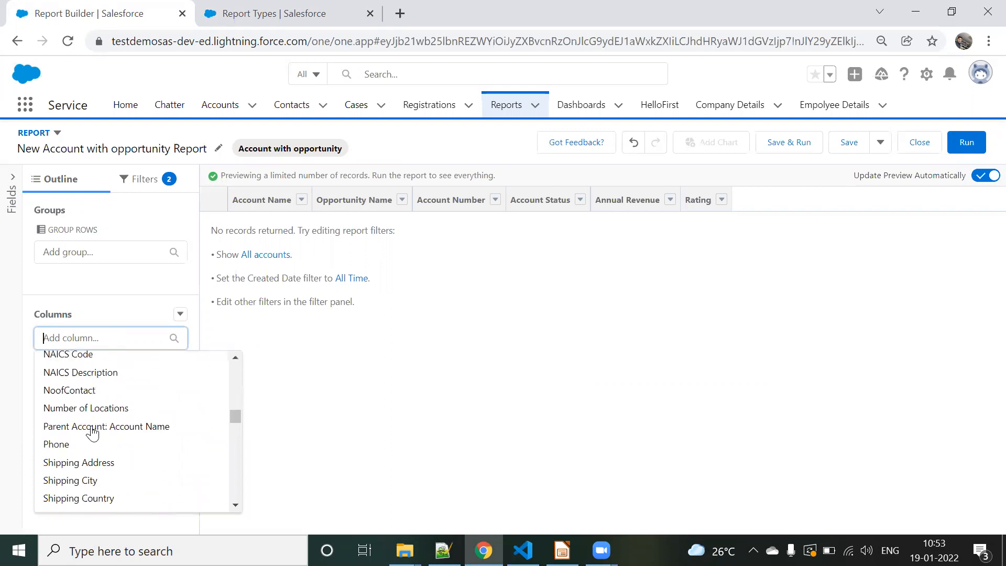
scroll(95, 429, down, 8)
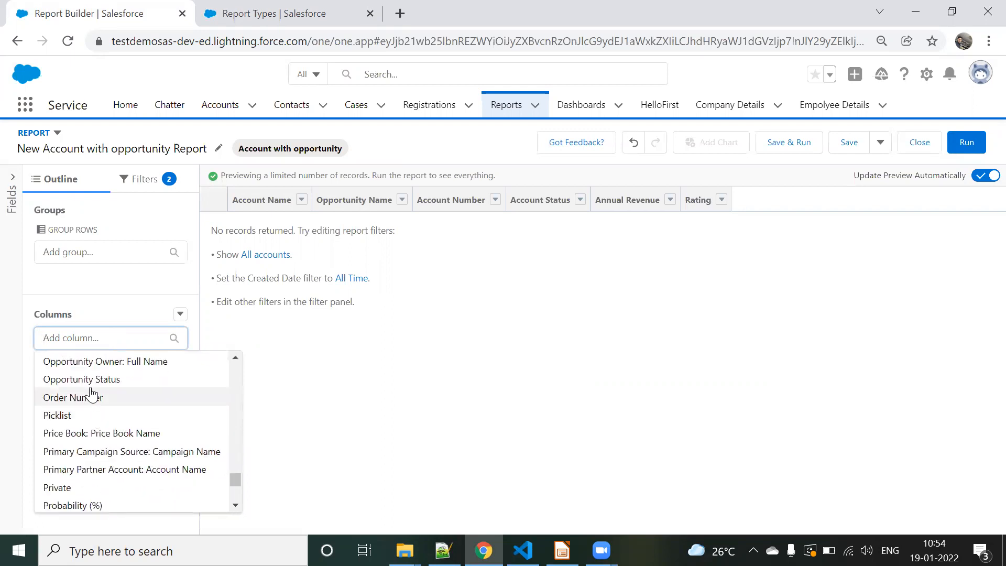
click(107, 379)
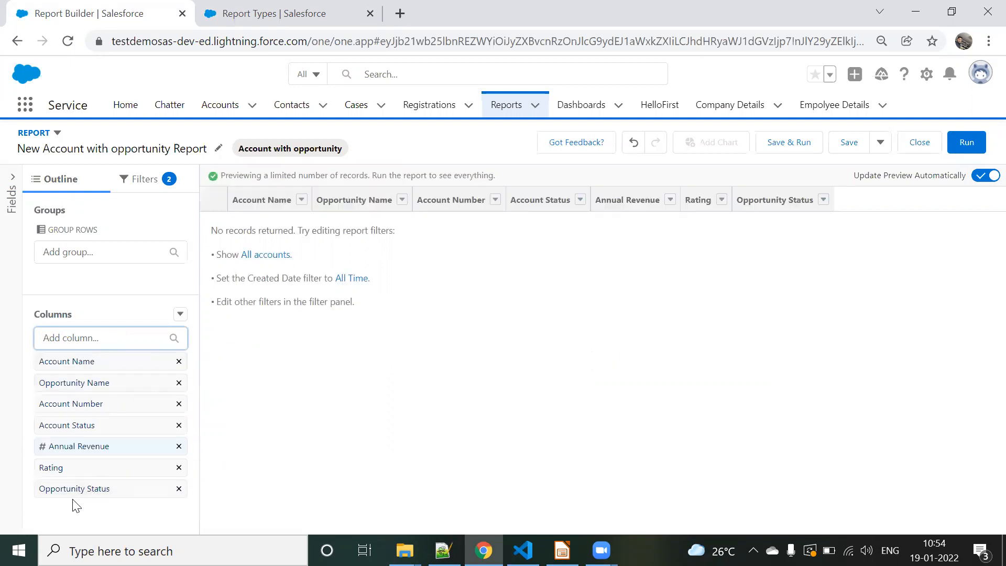
click(105, 343)
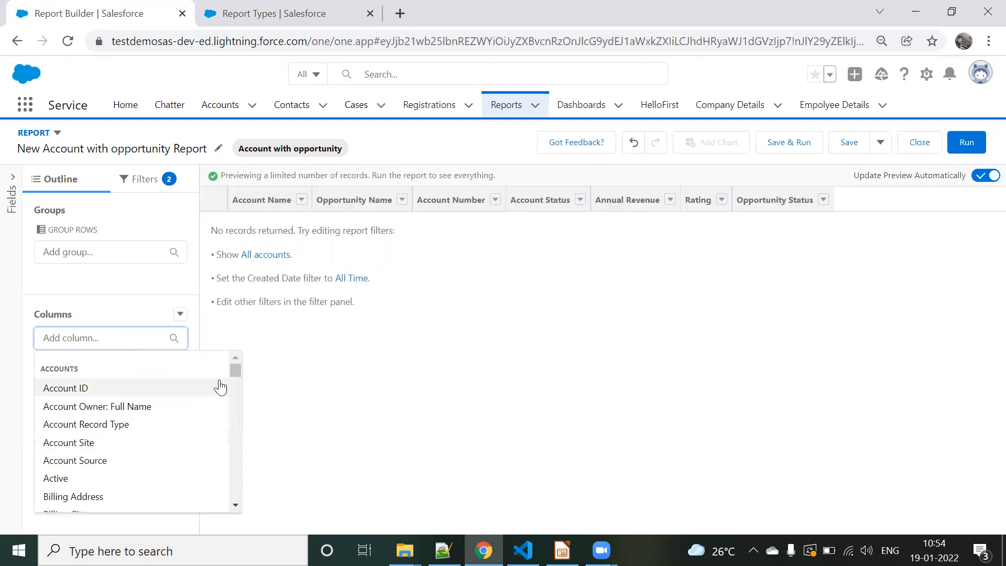
text(opp)
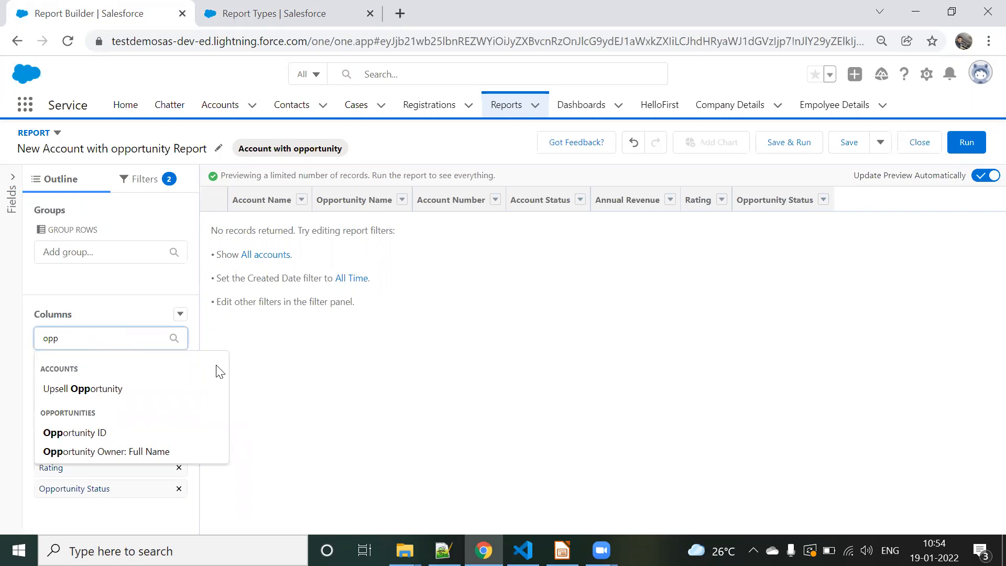
click(92, 451)
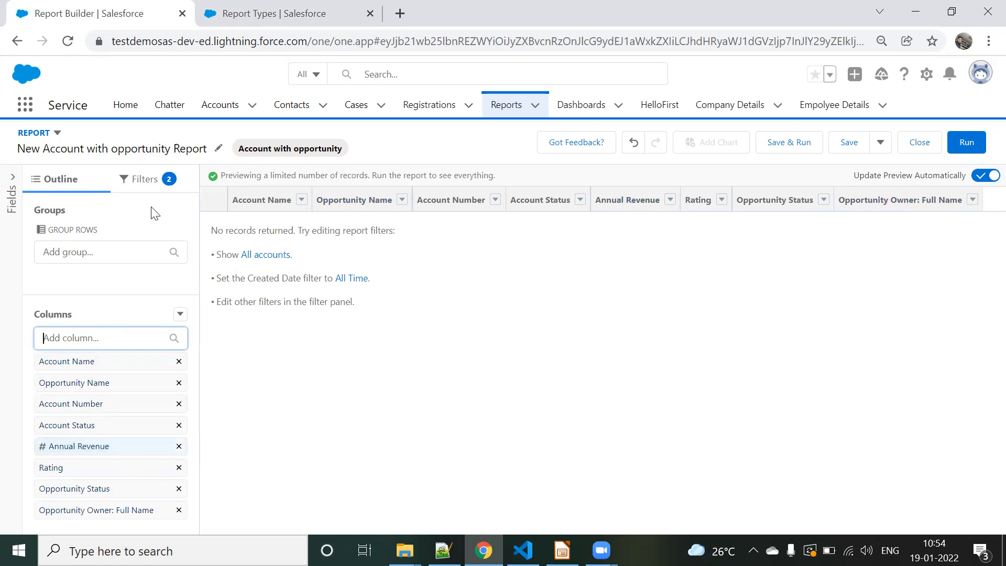
Step: Set the report's Show Me filter to All accounts and apply it
click(142, 178)
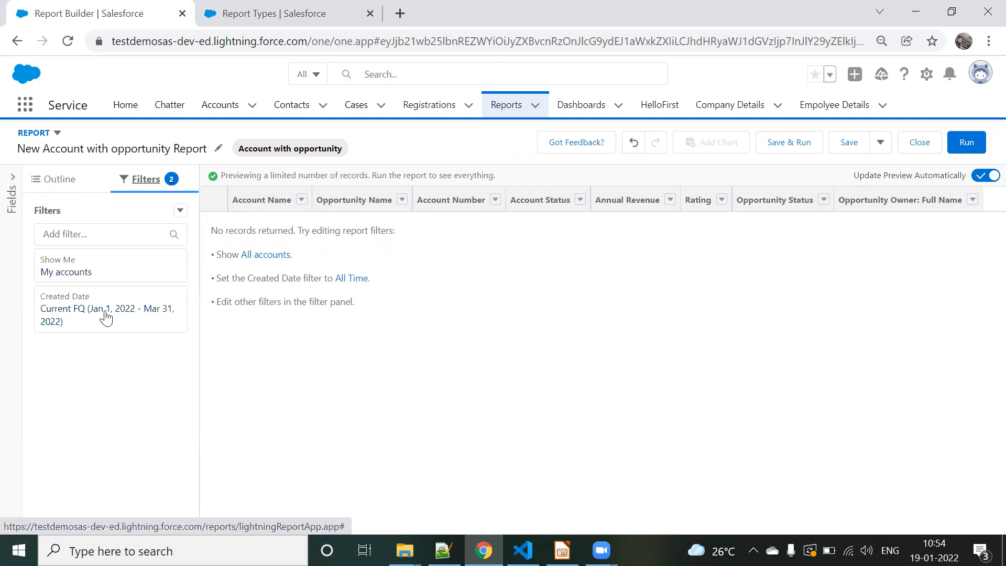
click(101, 269)
click(230, 278)
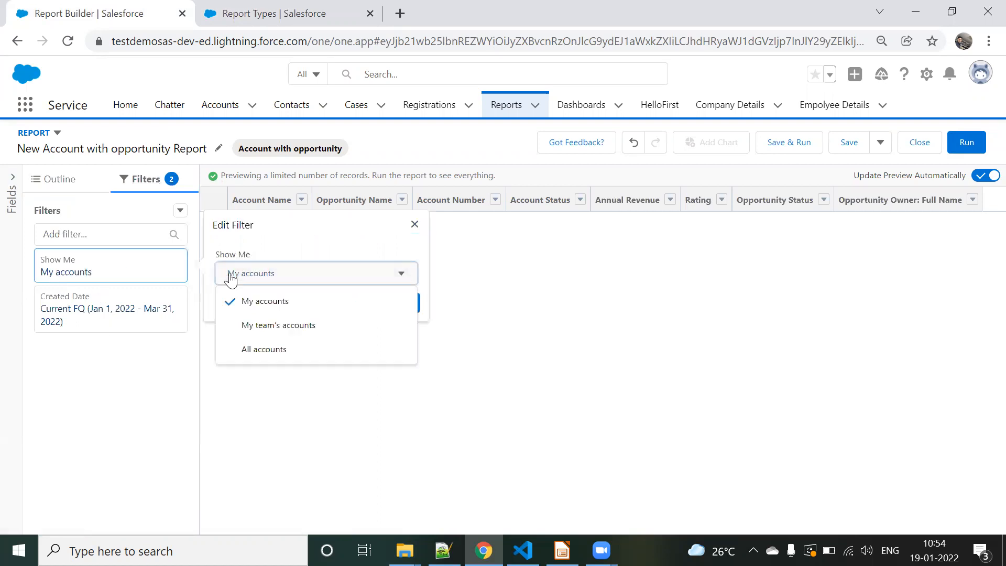
click(247, 348)
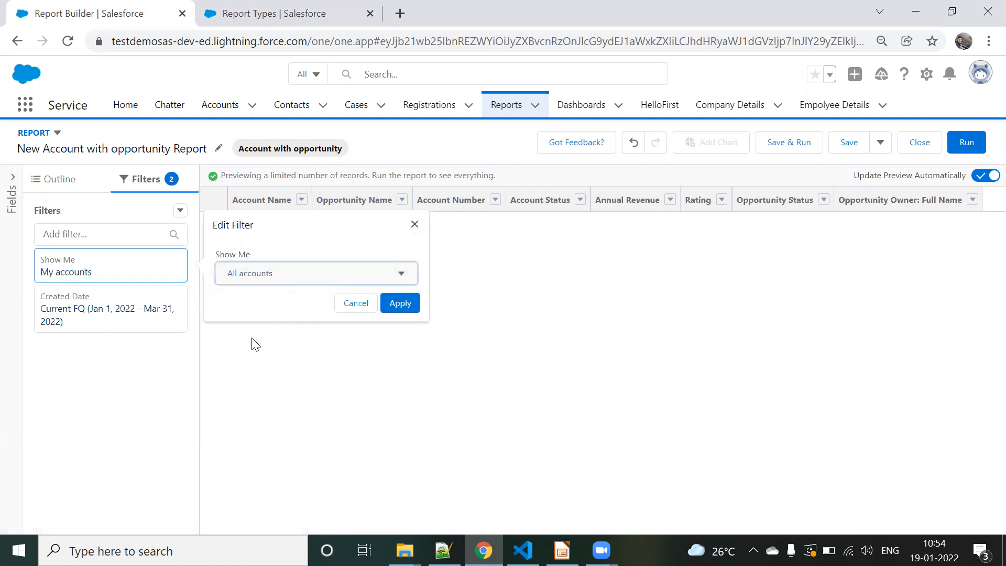
click(393, 304)
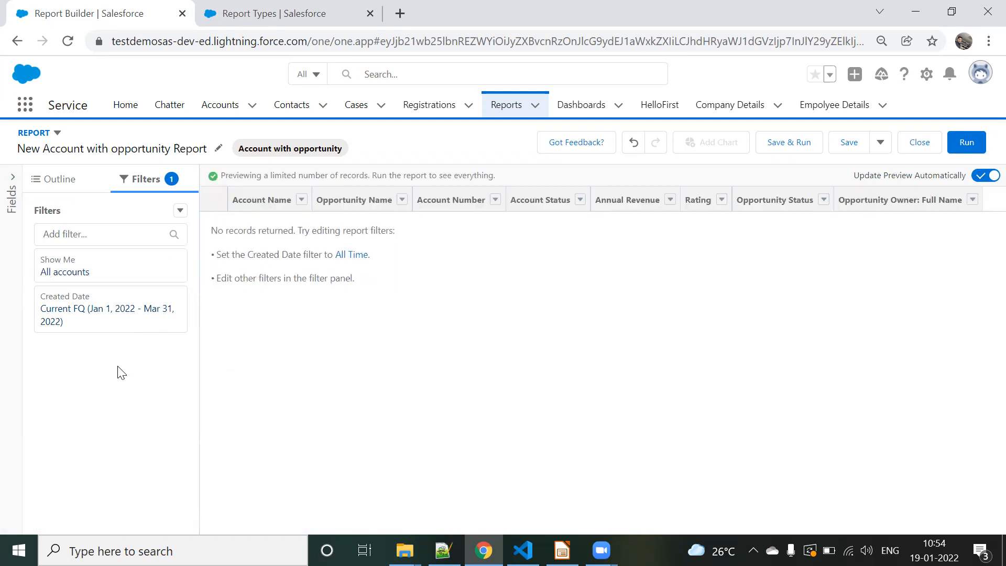
Step: Set the Created Date filter's range to All Time and apply it
click(92, 317)
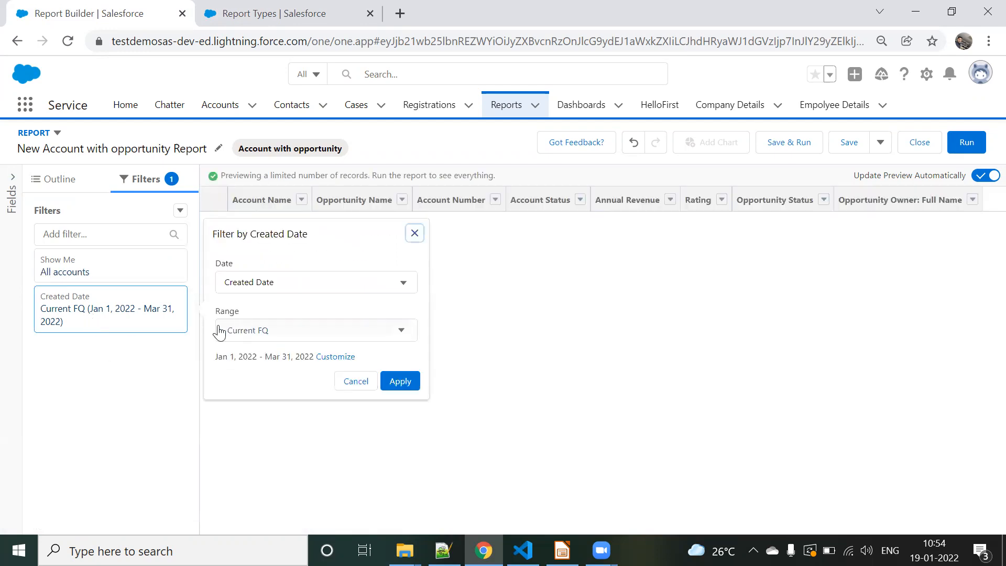
click(260, 288)
click(272, 283)
click(264, 333)
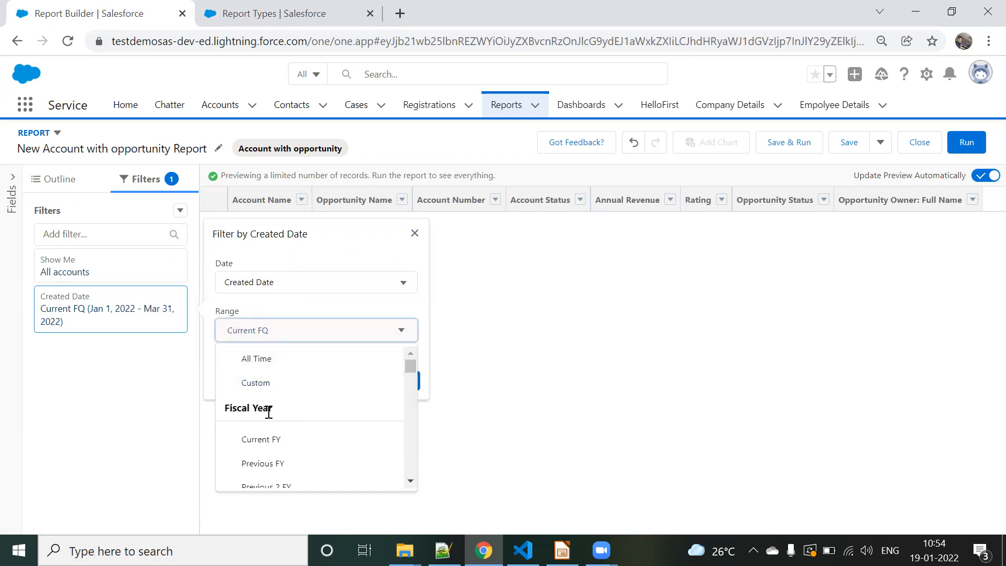
click(263, 358)
click(398, 382)
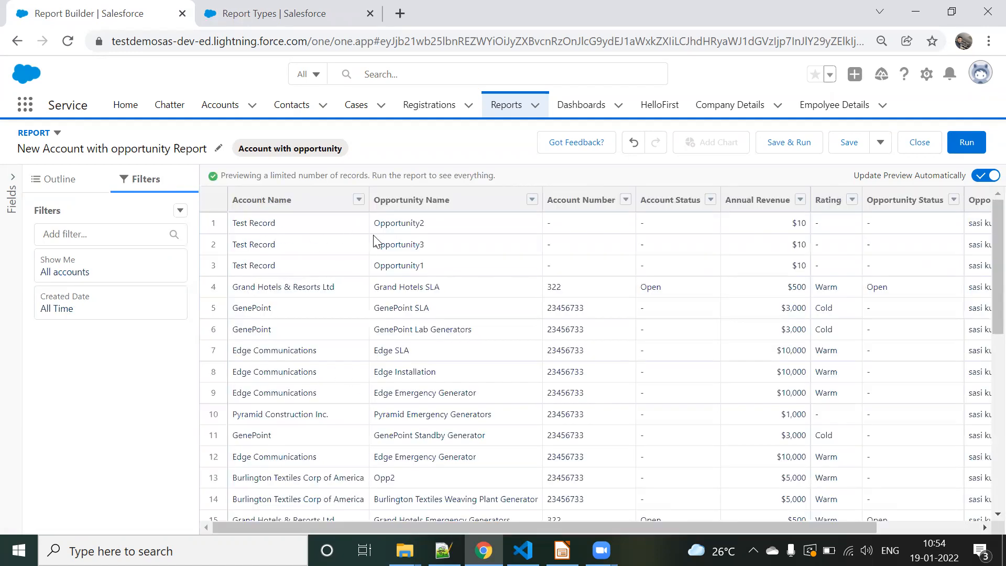
Step: Save the report as New Account with opportunity Report in the Public Reports folder and run it
scroll(375, 242, down, 6)
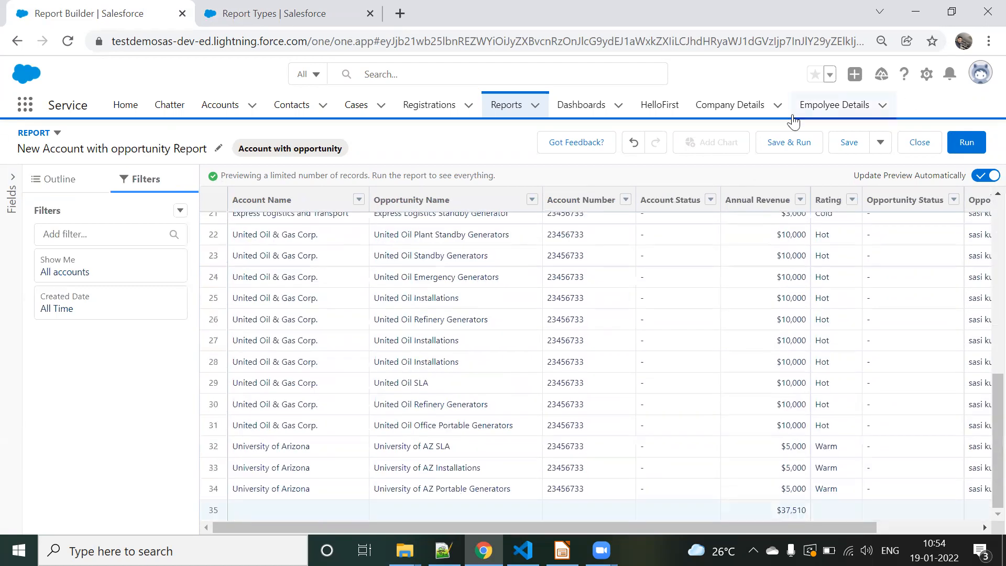
click(786, 144)
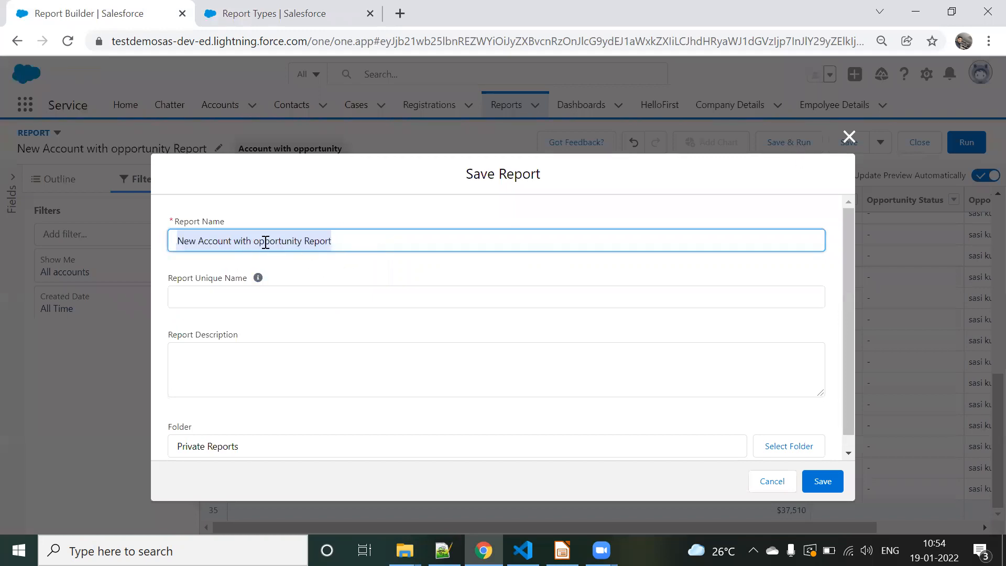
click(267, 312)
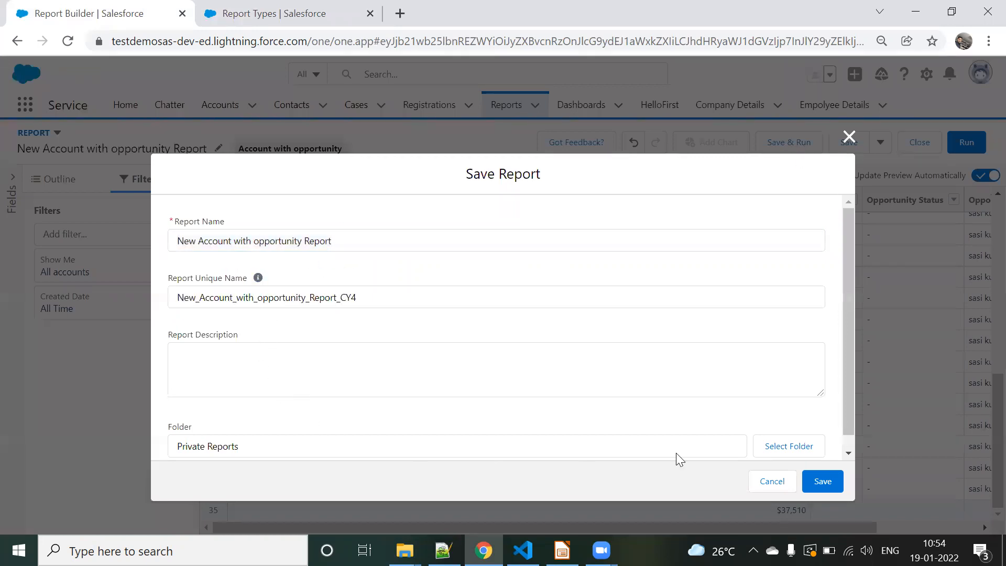
click(780, 450)
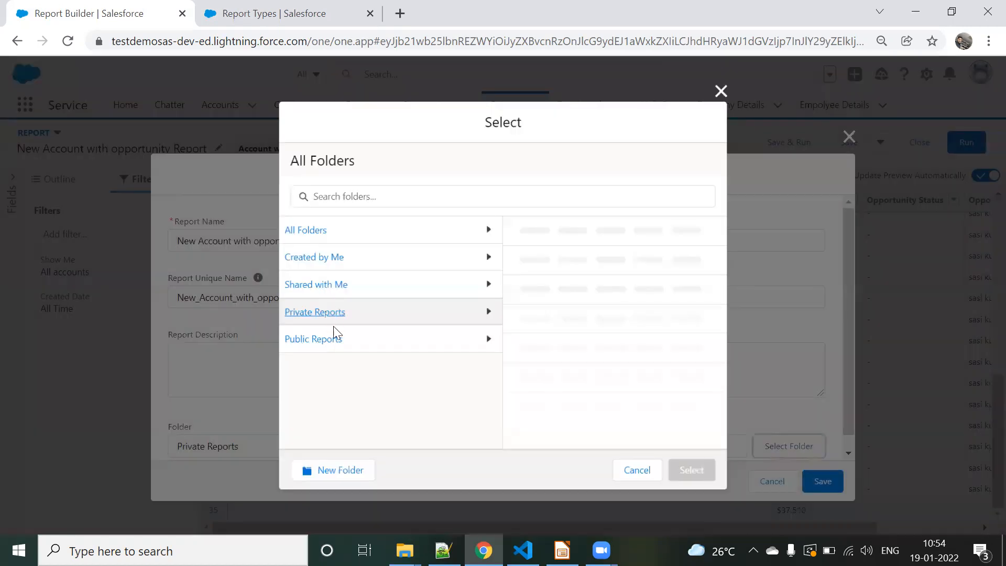
click(327, 342)
click(676, 475)
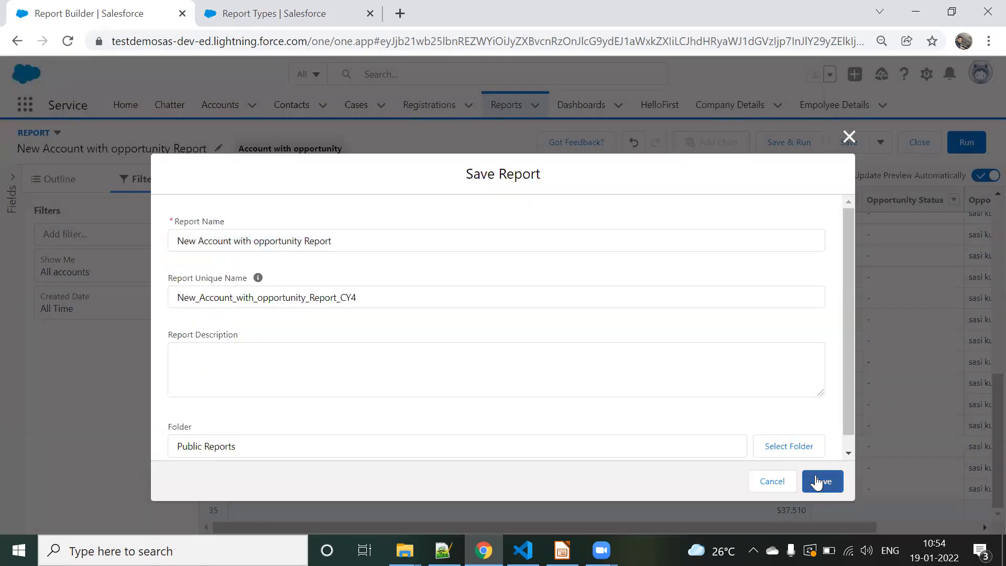
click(822, 480)
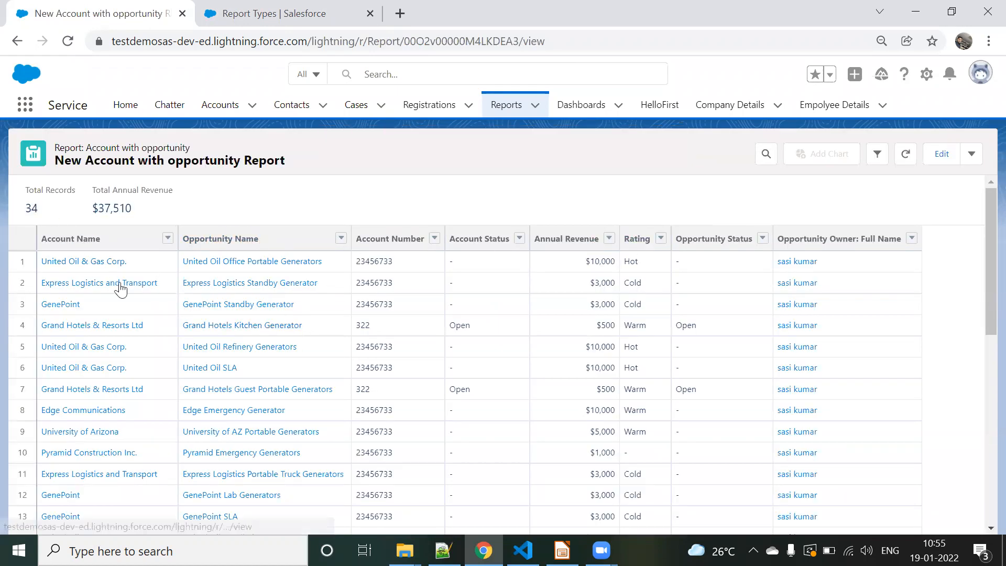
Step: Open the United Oil & Gas Corp. account in a new browser tab and compare its related opportunities with the report rows
right_click(63, 268)
click(86, 272)
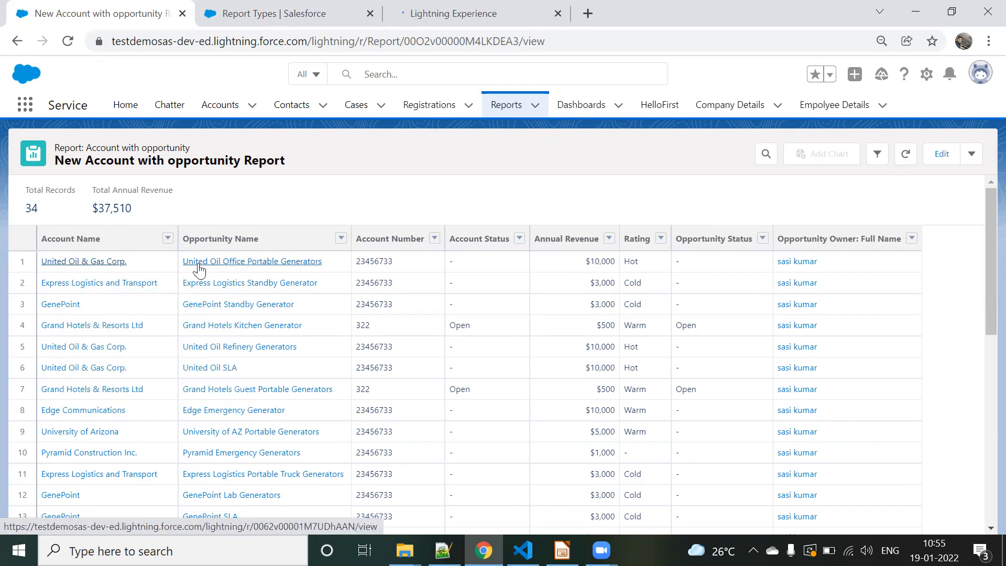
click(419, 12)
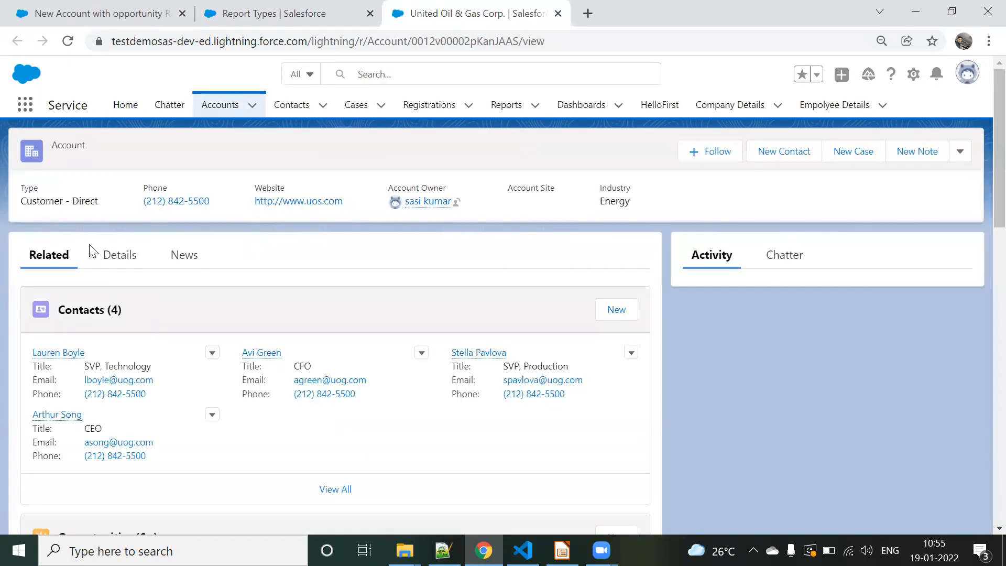
scroll(110, 335, down, 6)
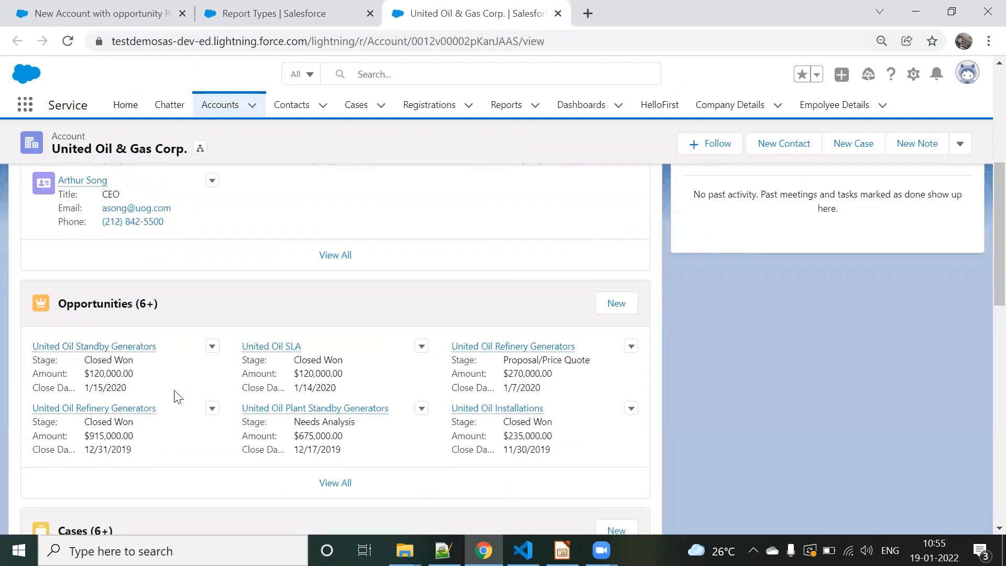
click(161, 8)
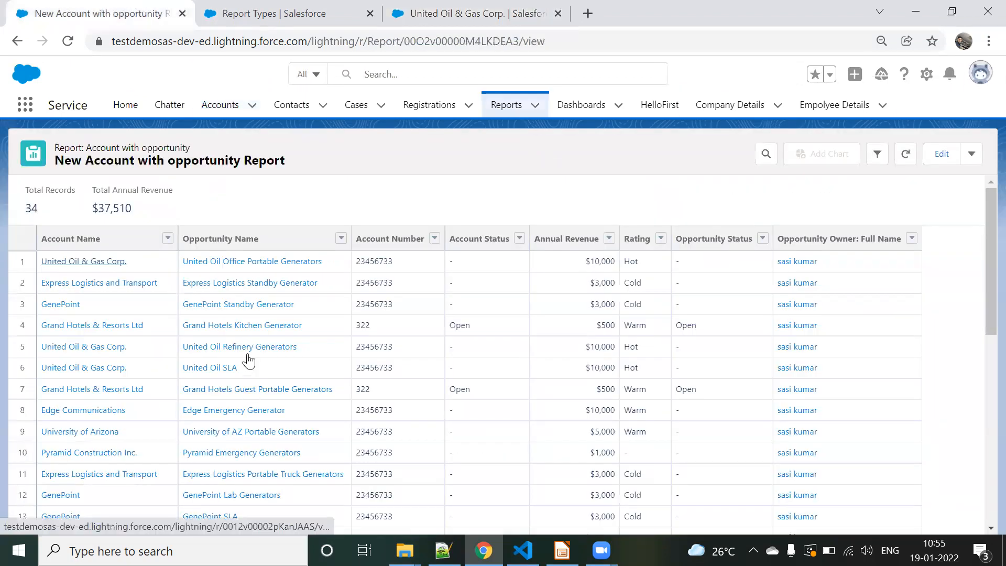
scroll(247, 363, down, 9)
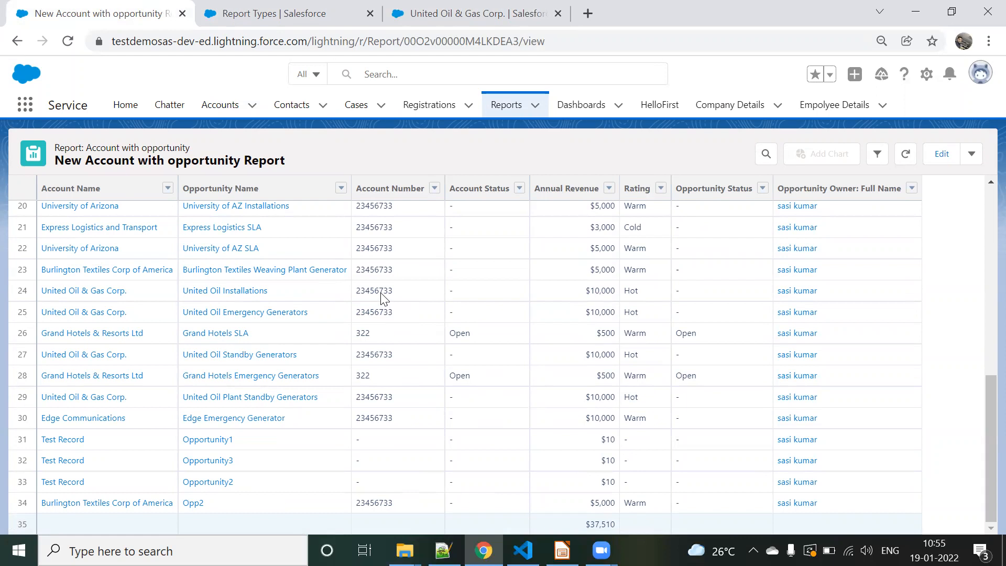
scroll(381, 297, up, 10)
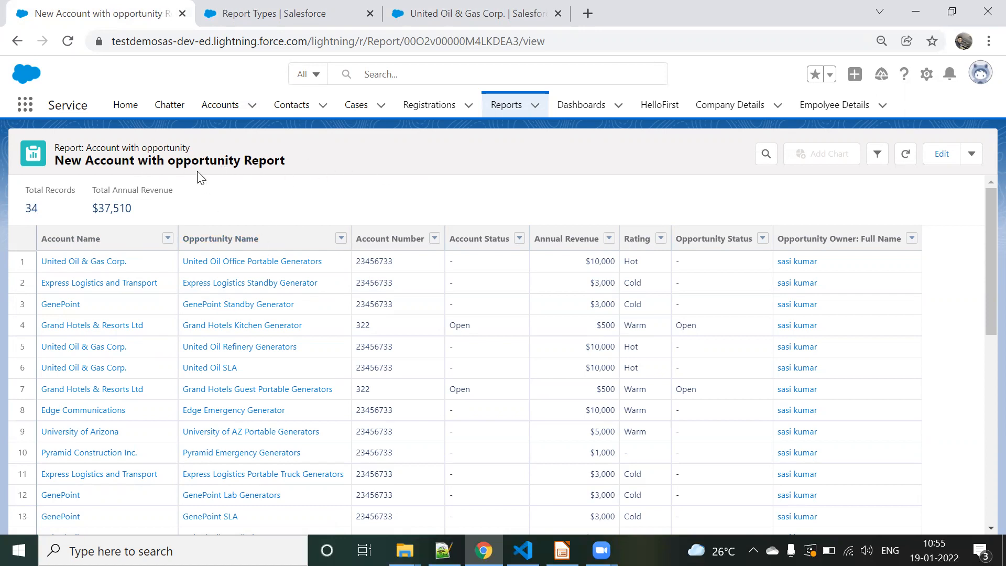
Step: Reopen the report for editing and group its rows by Opportunity Name
click(941, 154)
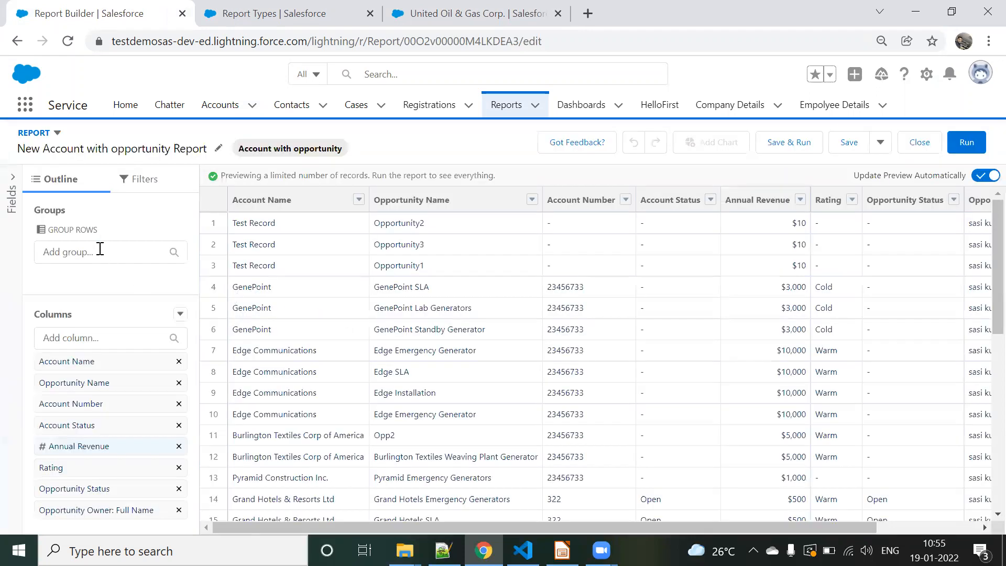
click(96, 250)
scroll(137, 350, down, 1)
text(opp)
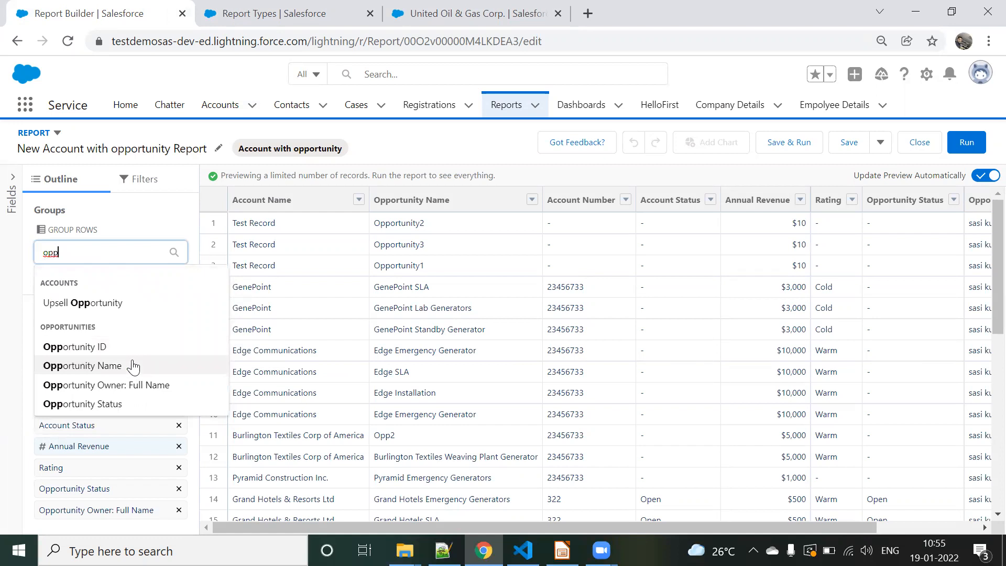
click(134, 366)
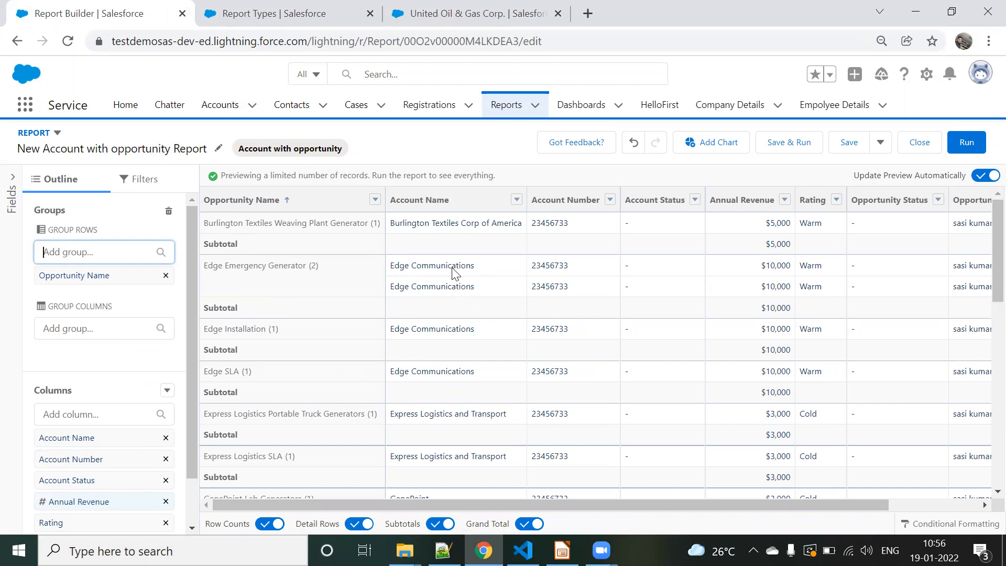
scroll(299, 335, down, 6)
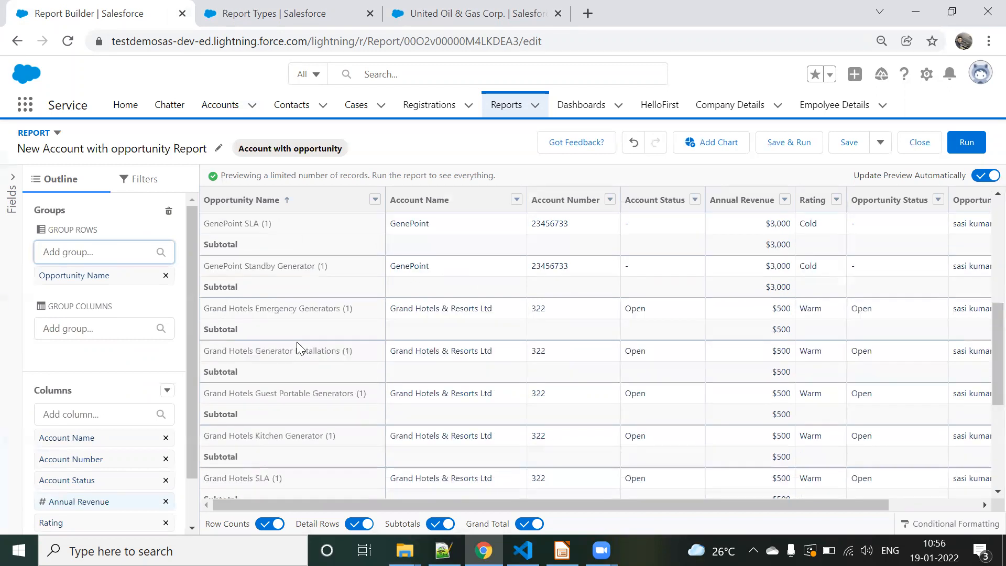
scroll(288, 414, down, 5)
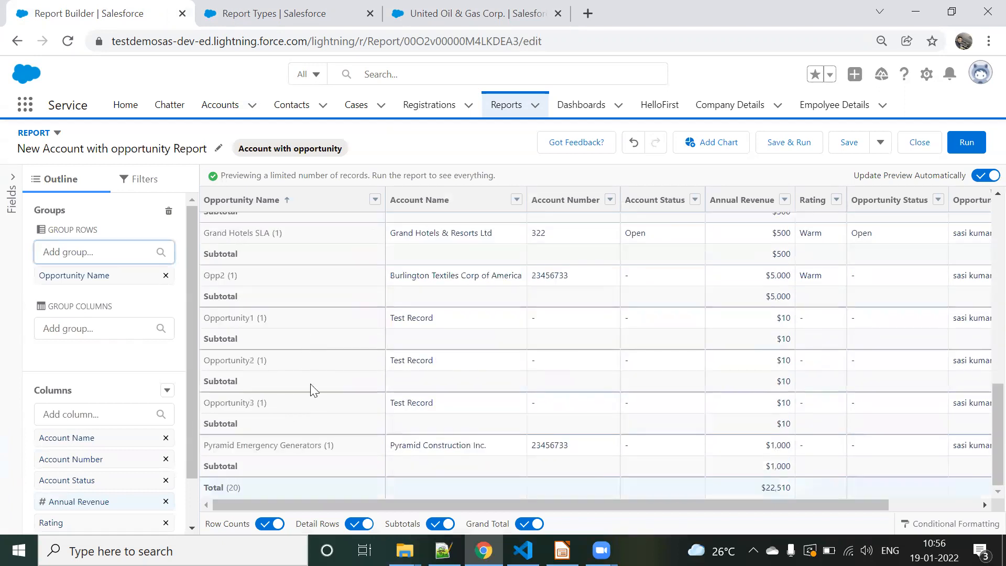
Step: Replace the Opportunity Name row grouping with Account Name and review the grouped preview
click(166, 274)
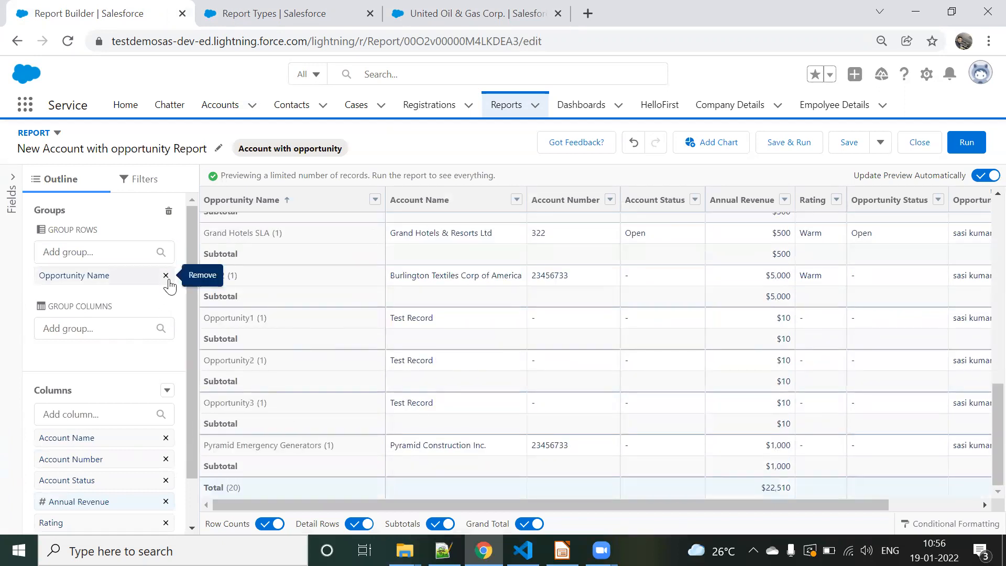
click(113, 252)
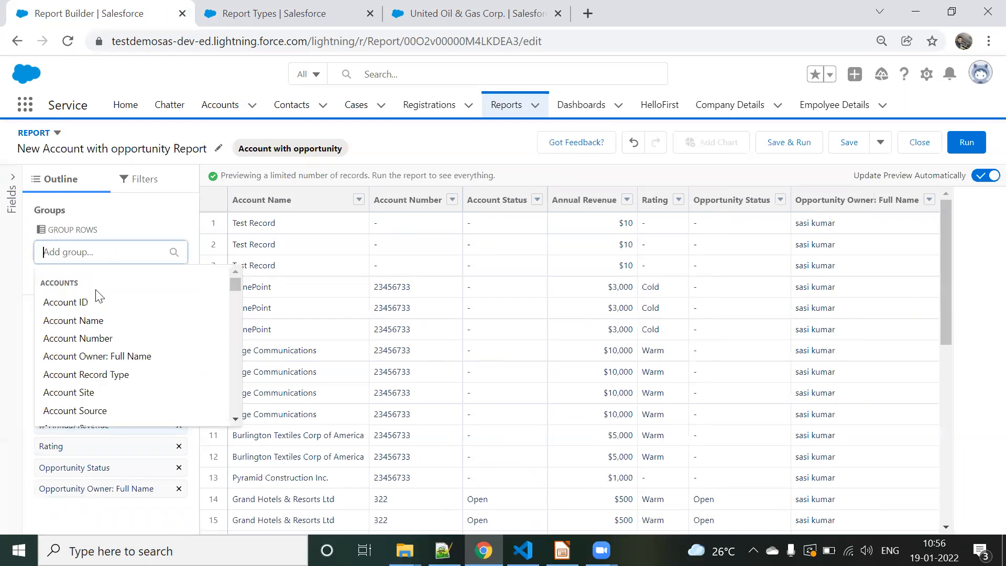
click(98, 321)
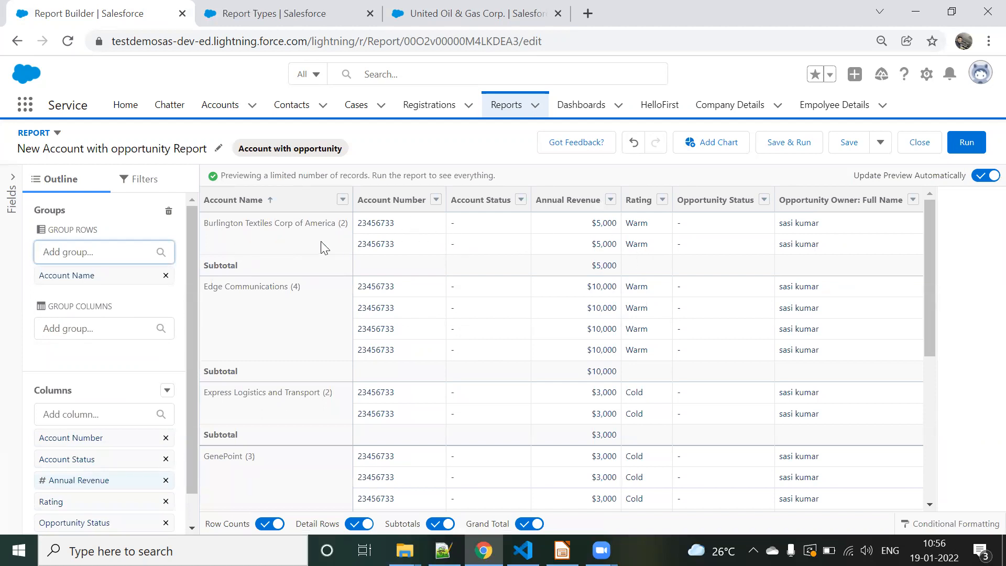
scroll(301, 294, down, 2)
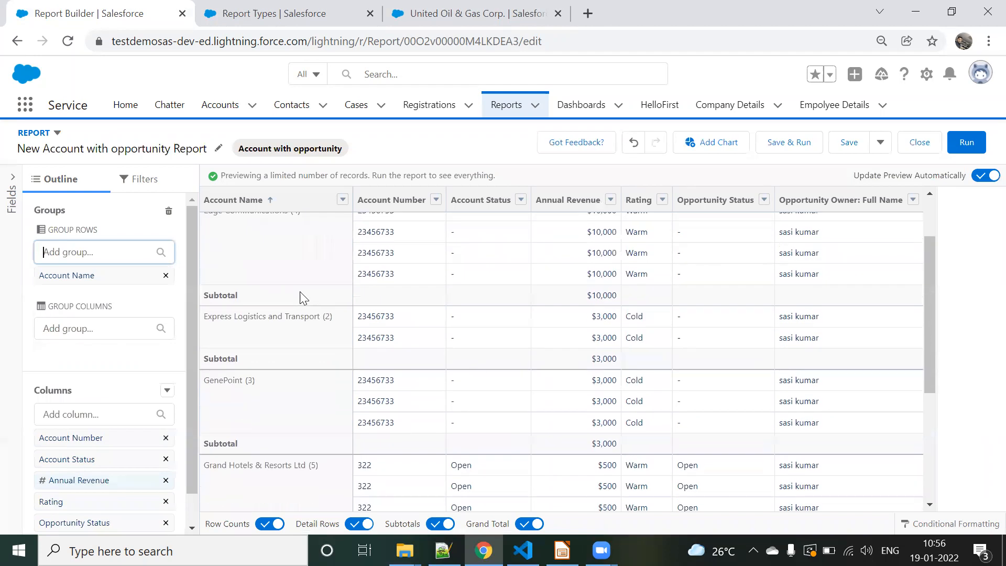
scroll(346, 328, down, 5)
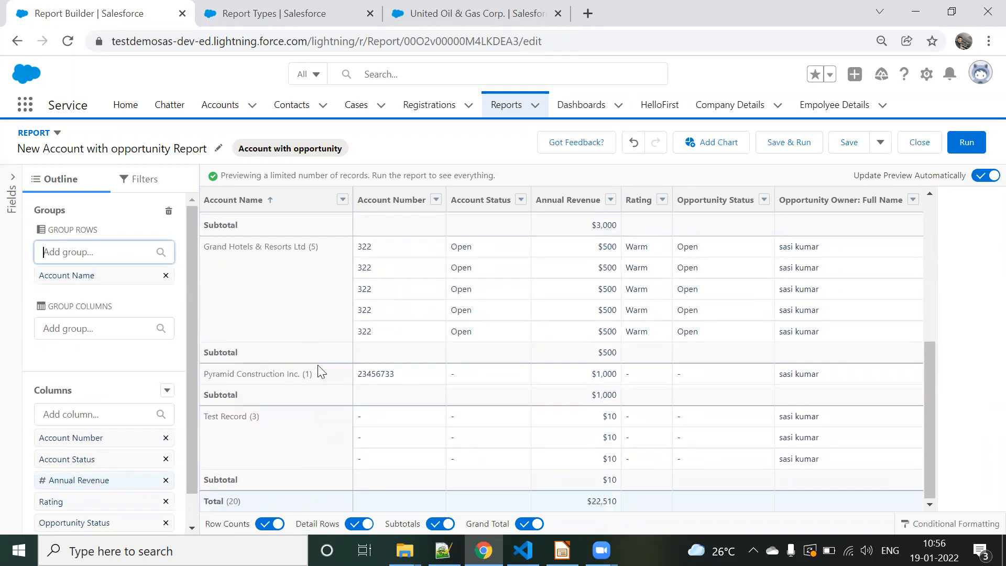
Step: Save and run the grouped report, look through its account groups, and reopen it for editing
click(787, 141)
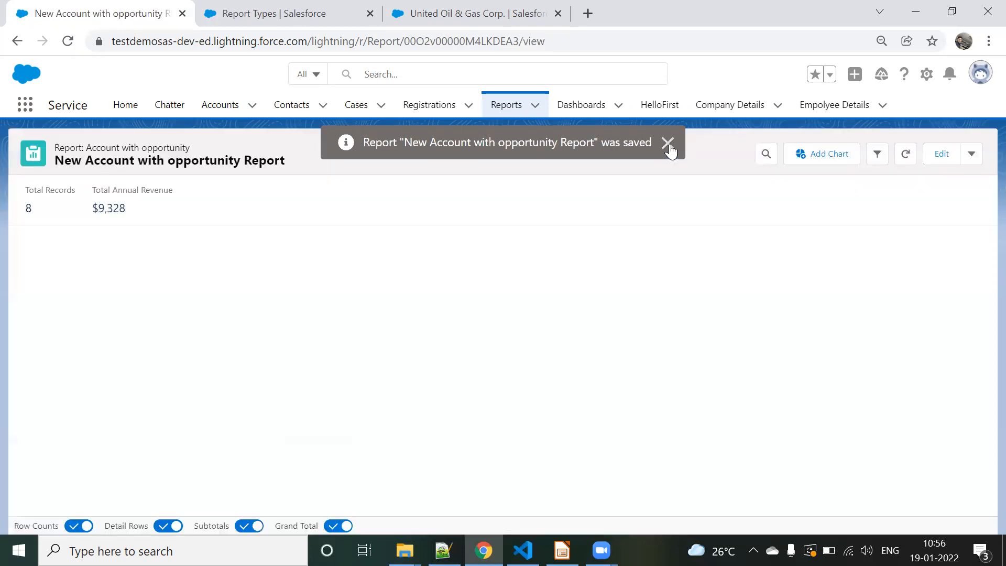
click(669, 150)
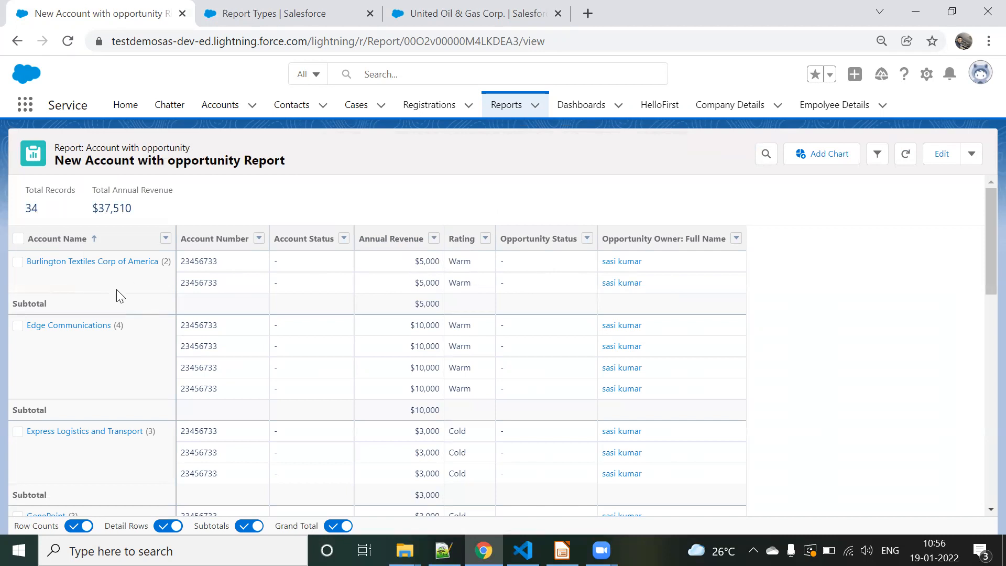
scroll(117, 296, down, 7)
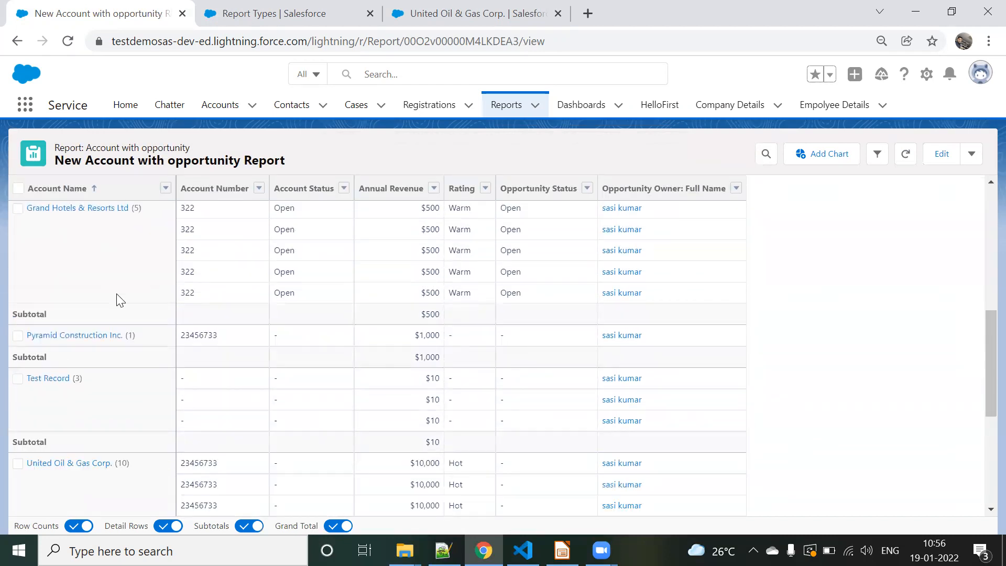
scroll(117, 299, up, 7)
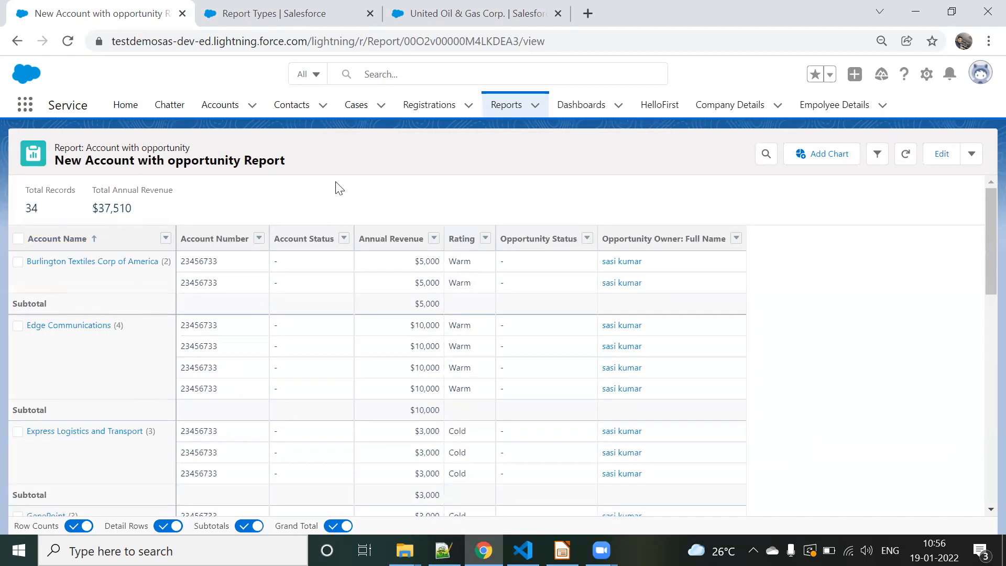
click(942, 154)
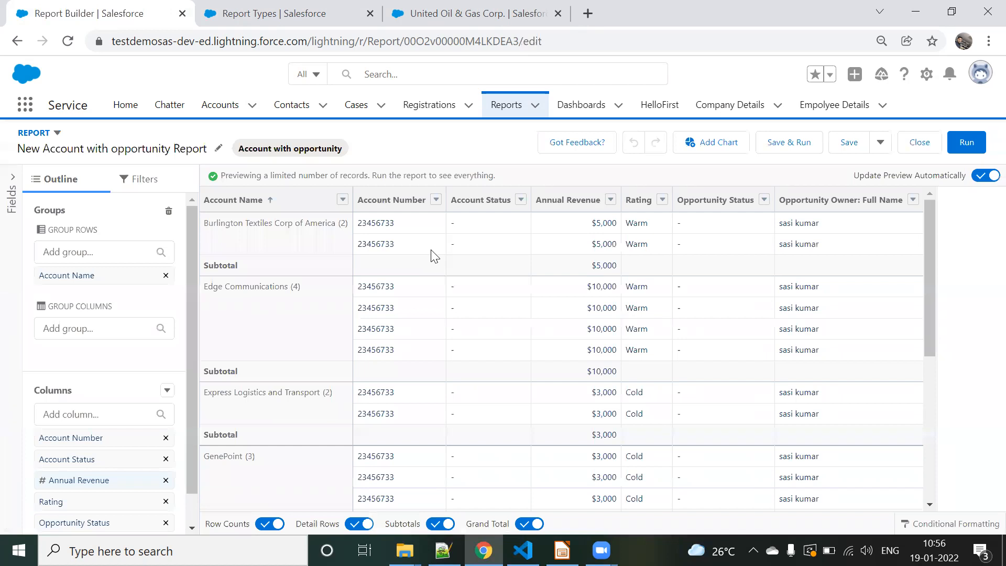
Step: Start a new custom report type from the Report Types setup page and show the available primary objects
click(314, 10)
click(87, 290)
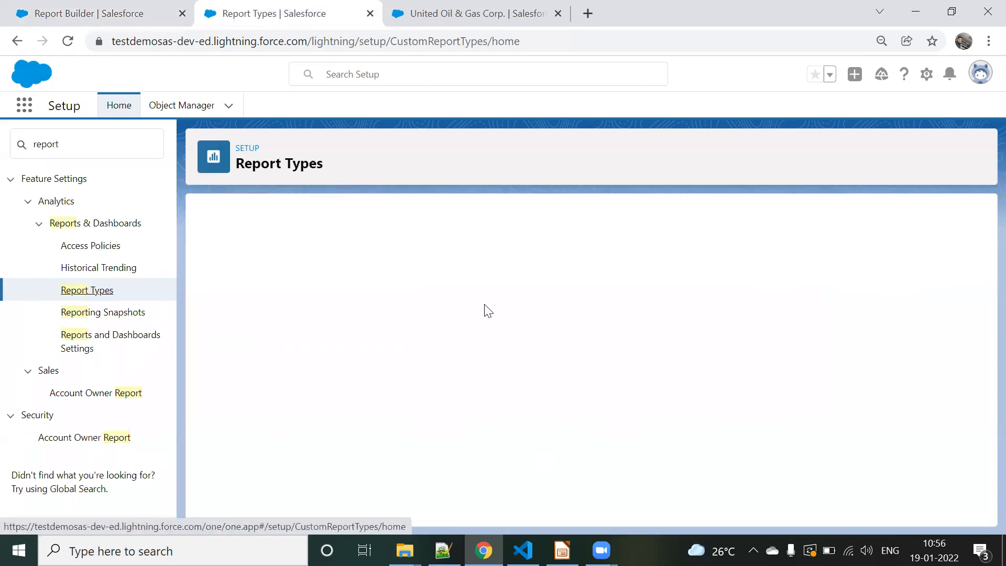
click(590, 472)
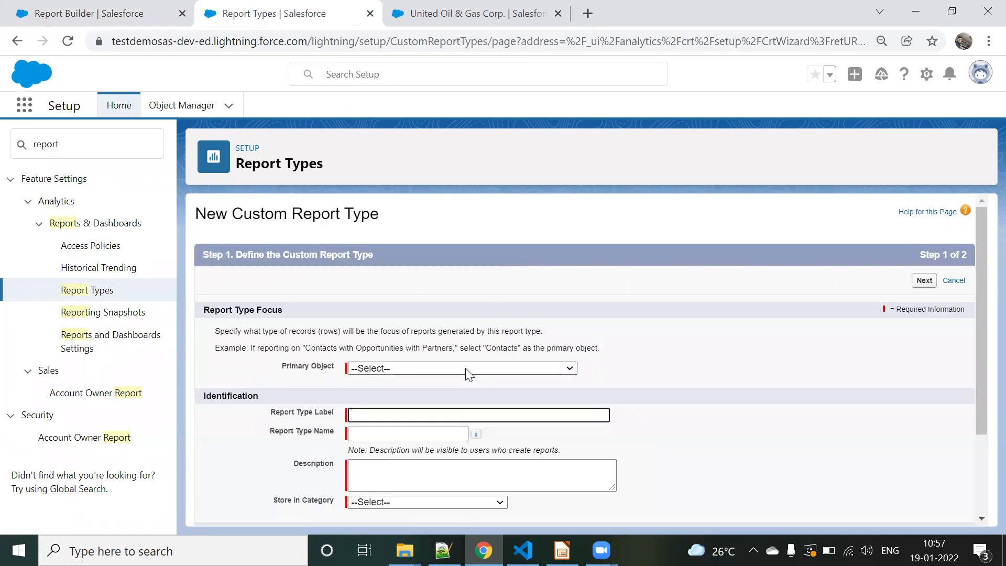
click(468, 369)
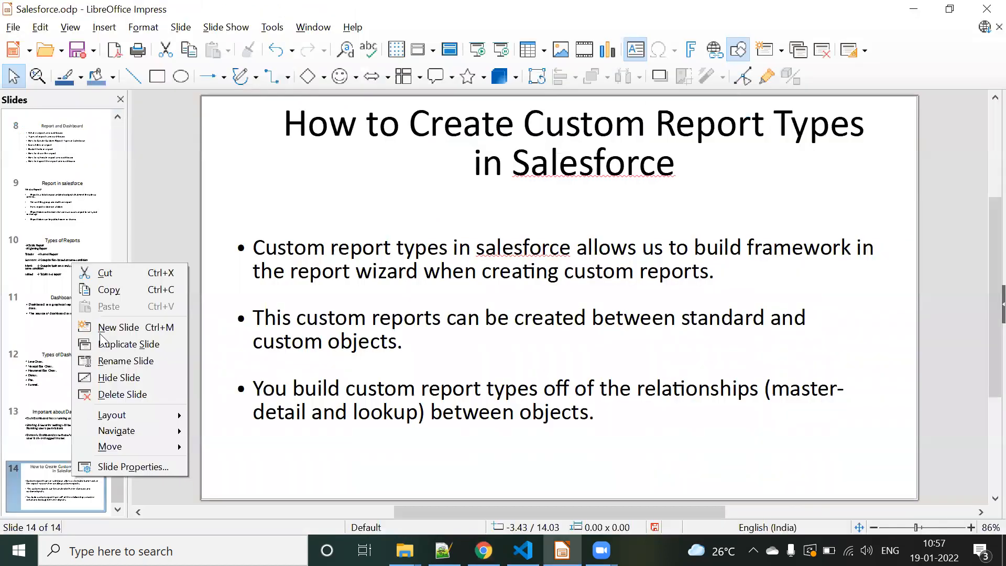
Step: Switch to LibreOffice Impress, add a slide after slide 14, and enter the bullets "Custom -->Standard" and "Custom -->"
click(99, 326)
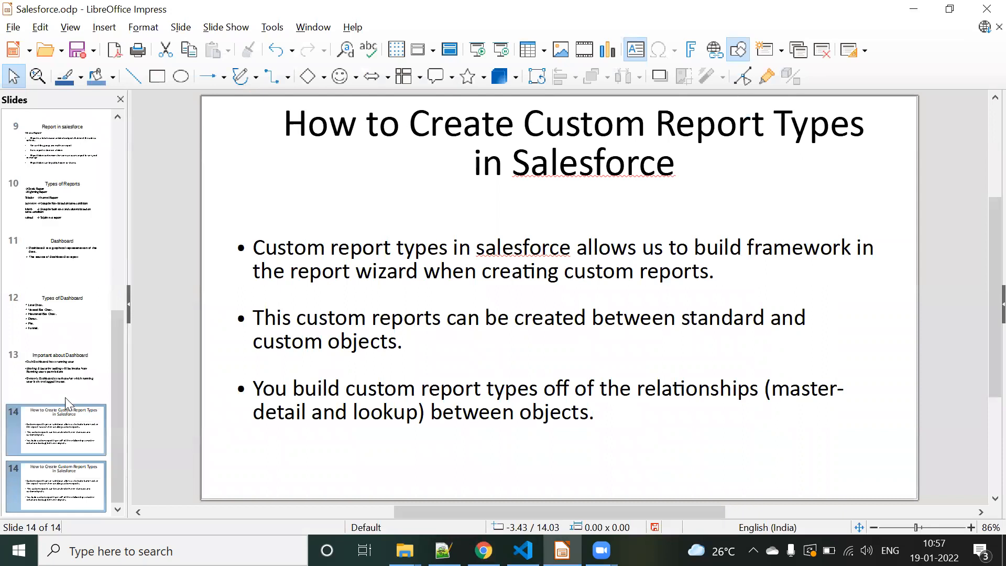
click(457, 211)
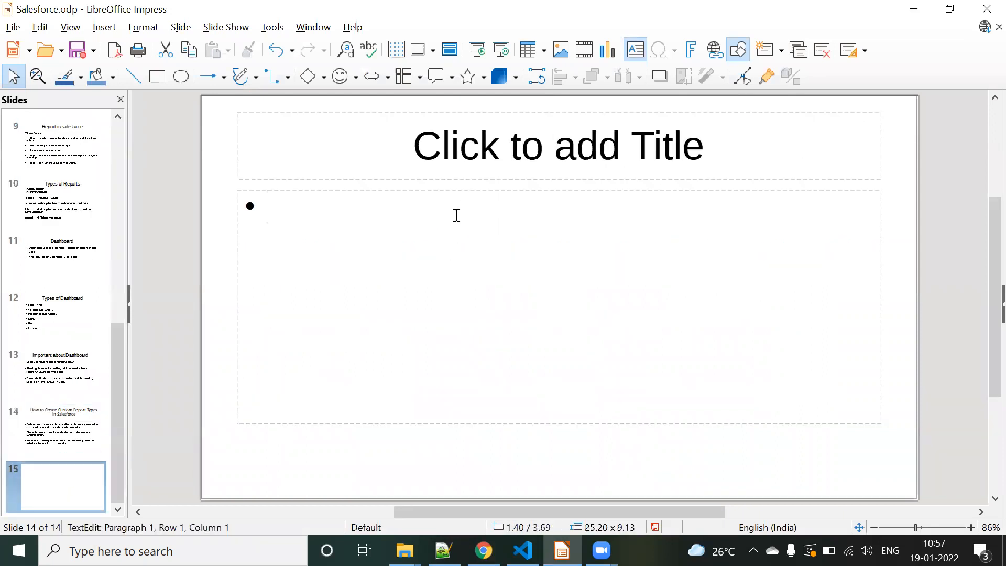
text(Custom )
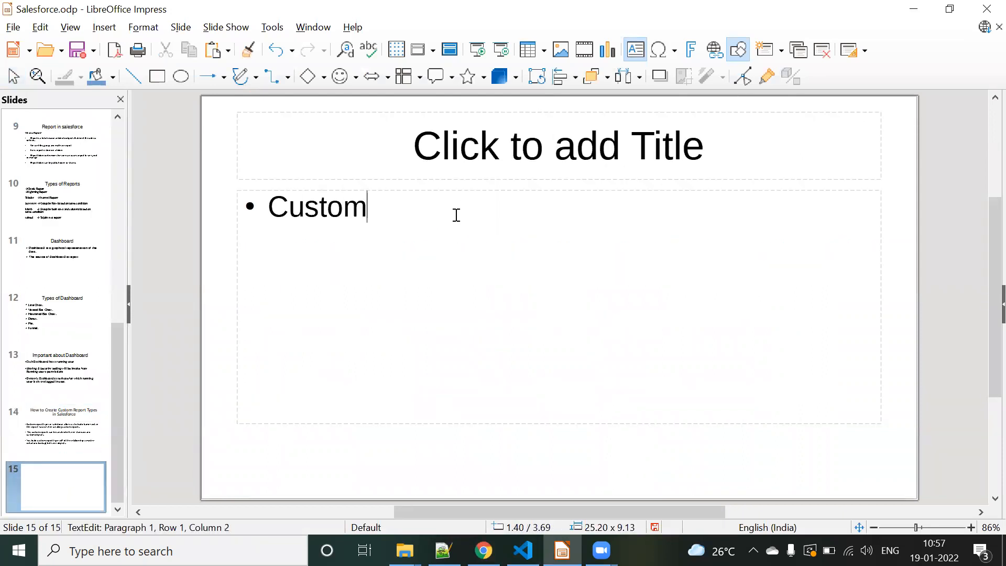
text(-->Standard)
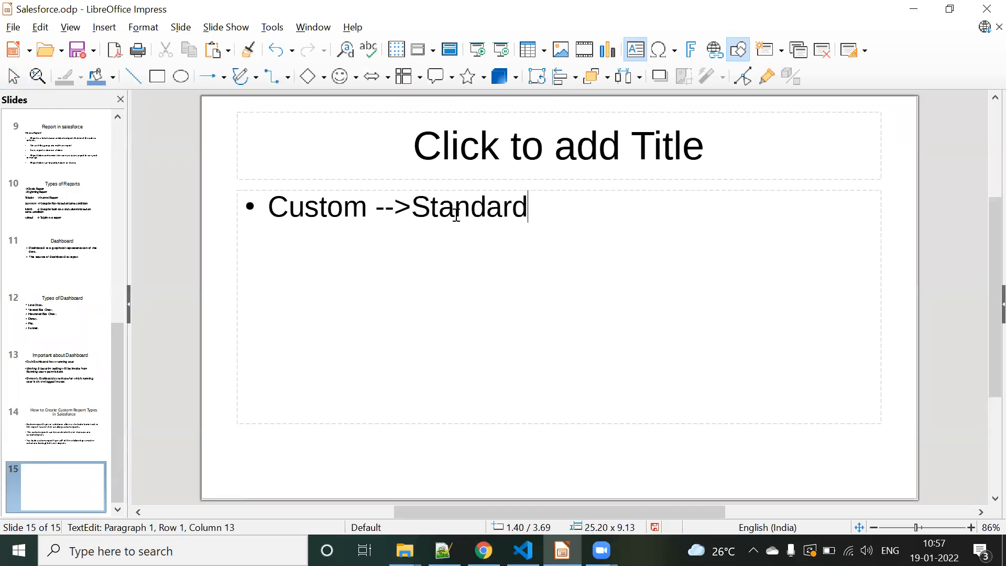
key(Return)
text(Custo)
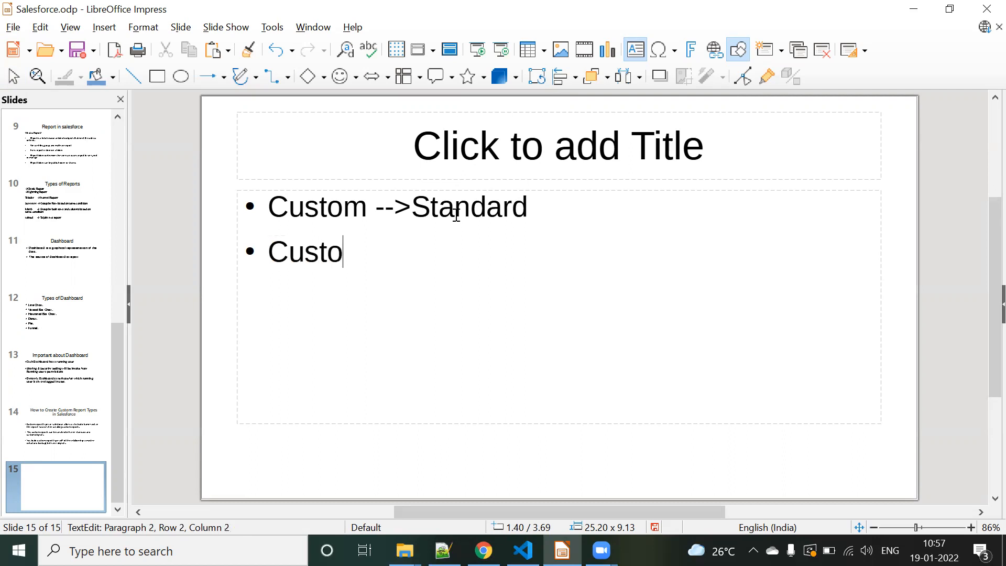
text(m -->)
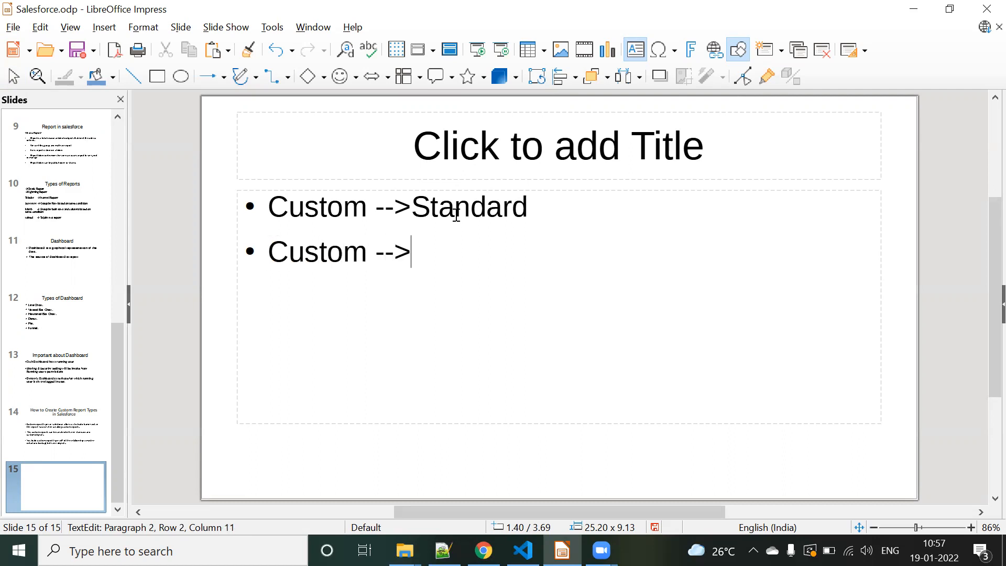